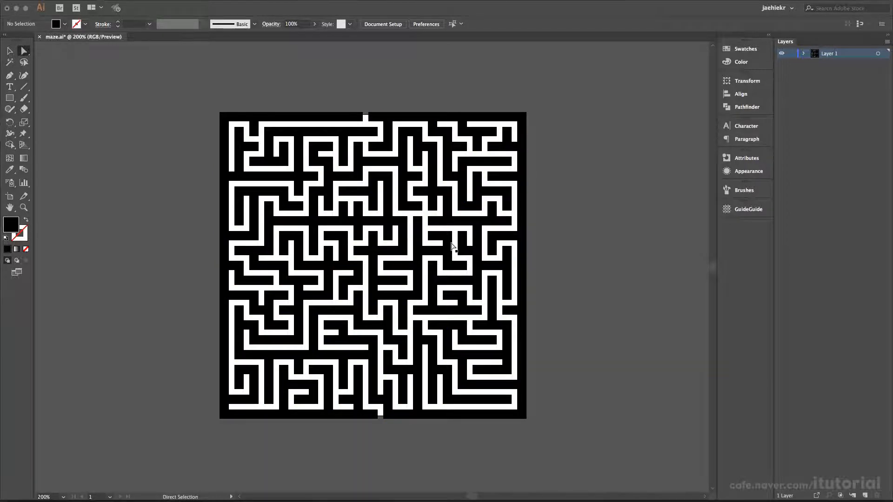
Examine the maze artwork against the transparency grid and select all of it to inspect its anchor points
{"action": "key", "text": "super+shift+d"}
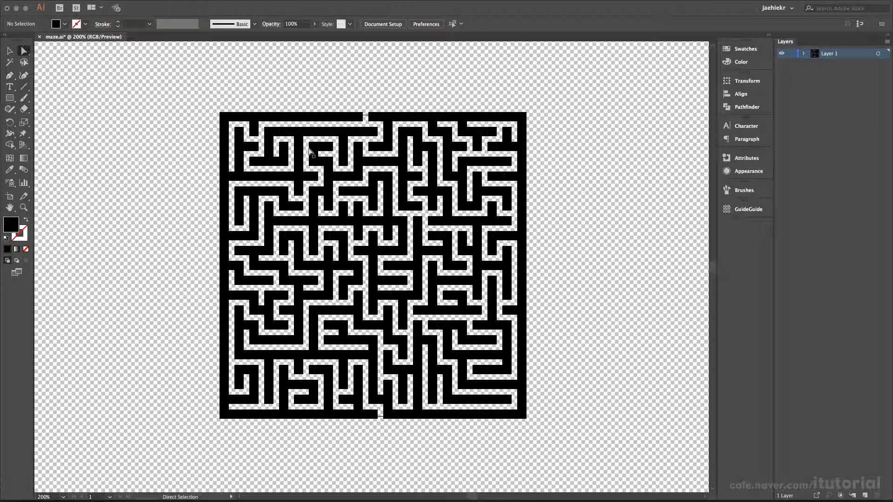
{"action": "key", "text": "shift+super+d"}
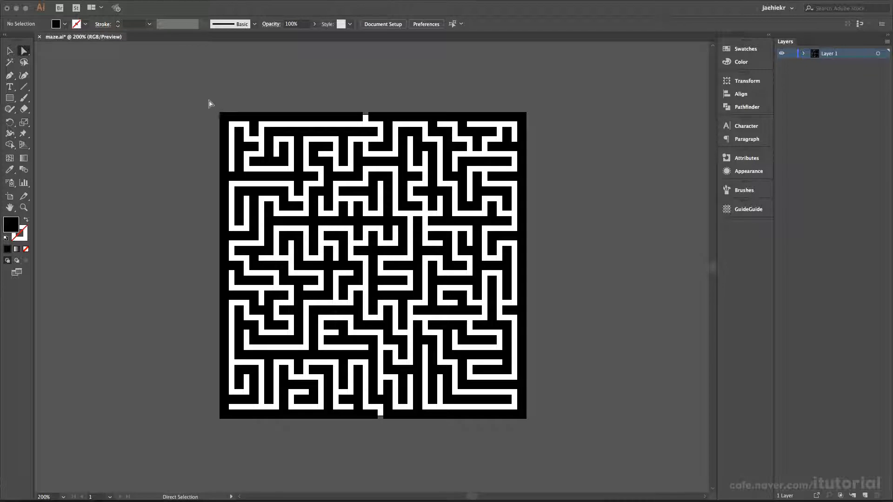
{"action": "key", "text": "super+a"}
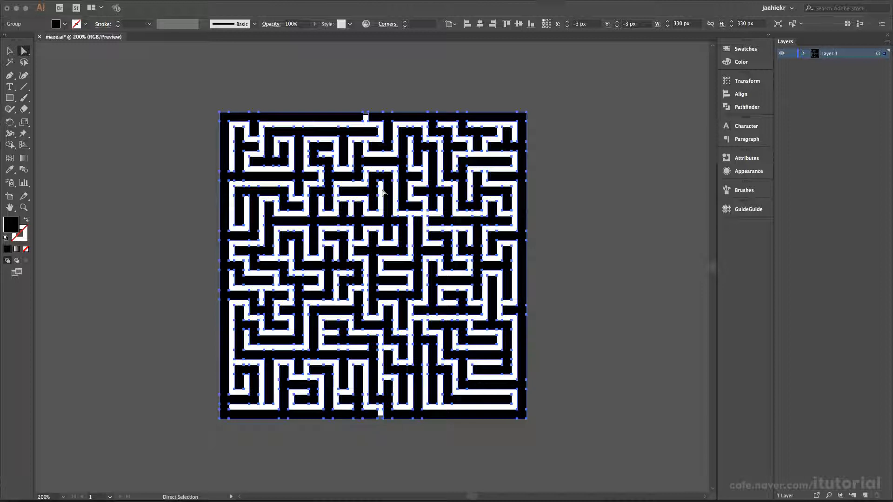
{"action": "left_click", "coordinate": [561, 207]}
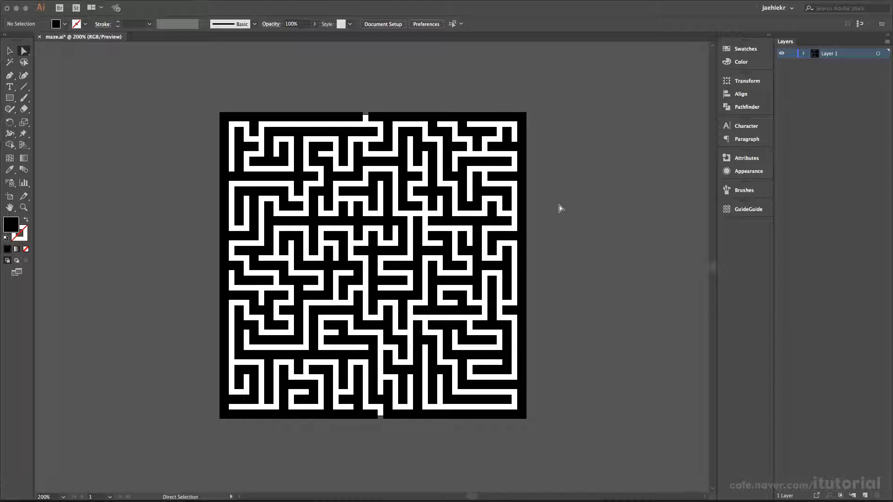
{"action": "left_click_drag", "start_coordinate": [187, 92], "coordinate": [550, 429]}
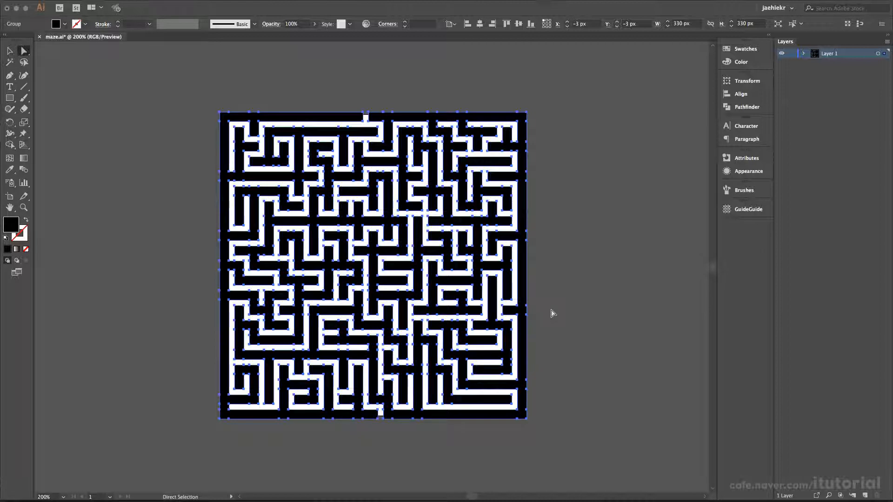
{"action": "left_click", "coordinate": [551, 292]}
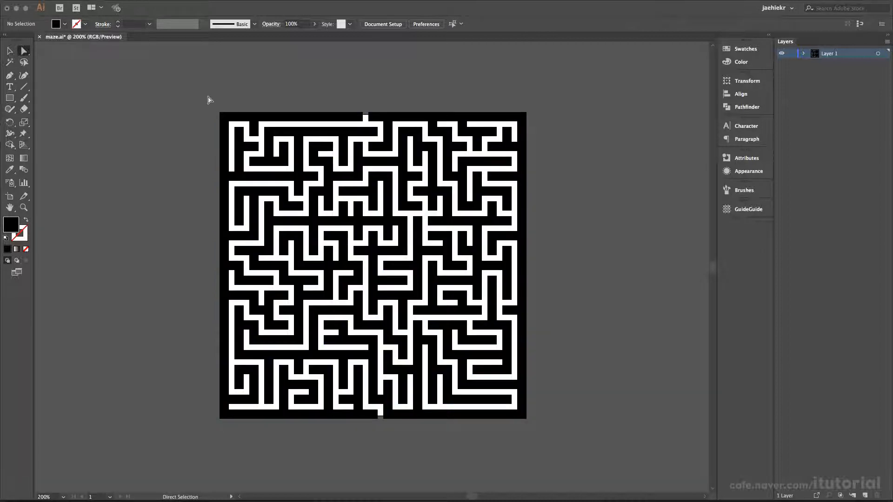
{"action": "left_click_drag", "start_coordinate": [207, 97], "coordinate": [552, 432]}
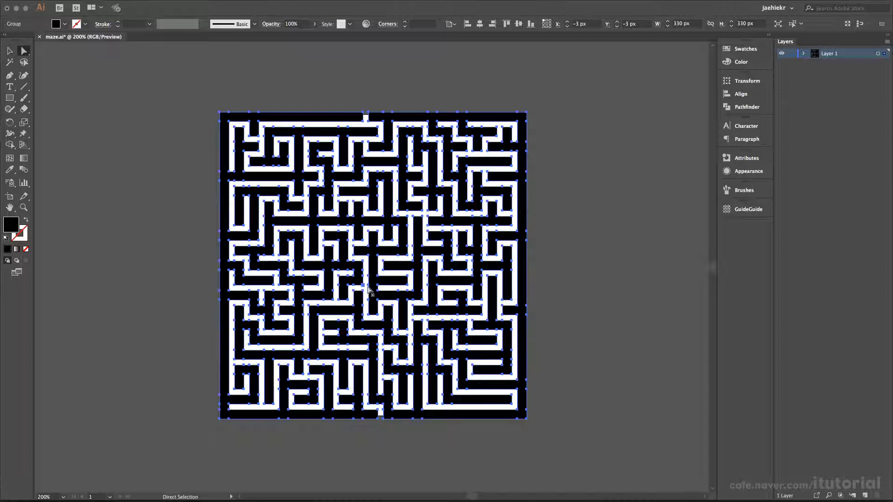
{"action": "left_click", "coordinate": [381, 85]}
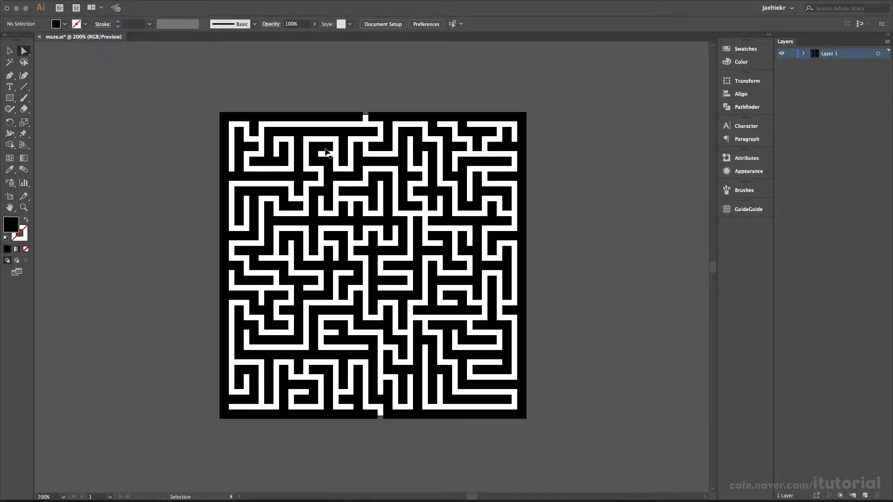
Switch to outline view and inspect the redundant anchor points on the straight segments near the maze's upper middle
{"action": "key", "text": "ctrl+y"}
{"action": "left_click_drag", "start_coordinate": [199, 89], "coordinate": [568, 449]}
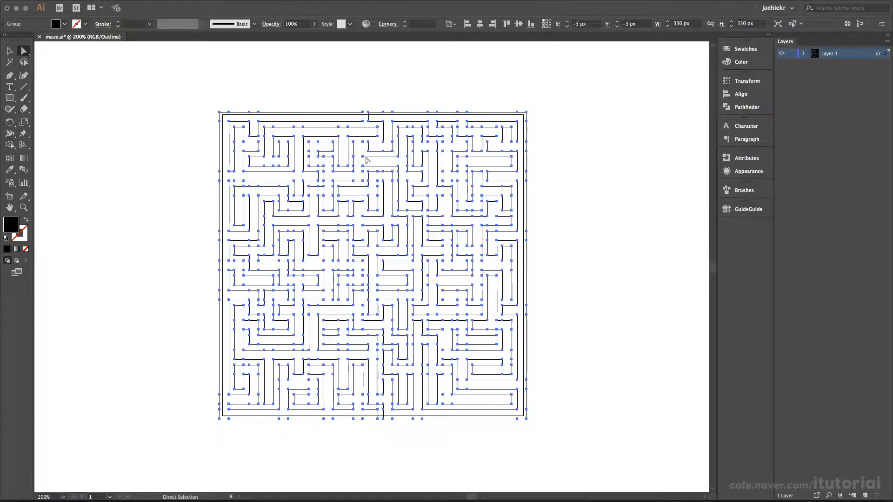
{"action": "scroll", "coordinate": [364, 161], "scroll_direction": "up", "scroll_amount": 3, "text": "alt"}
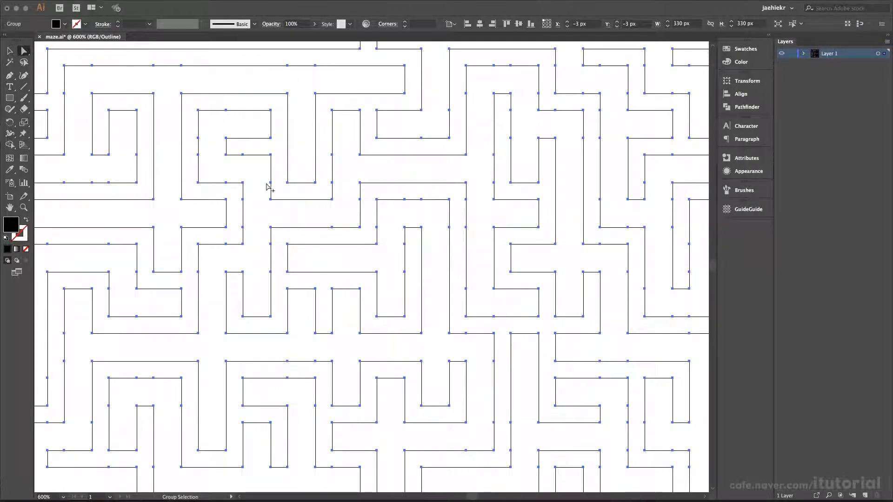
{"action": "left_click_drag", "start_coordinate": [236, 149], "coordinate": [249, 163]}
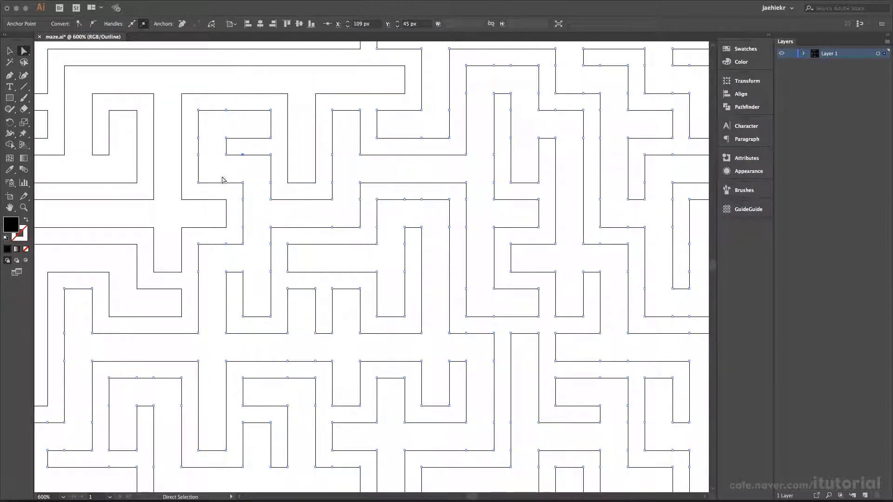
{"action": "left_click_drag", "start_coordinate": [195, 136], "coordinate": [204, 169]}
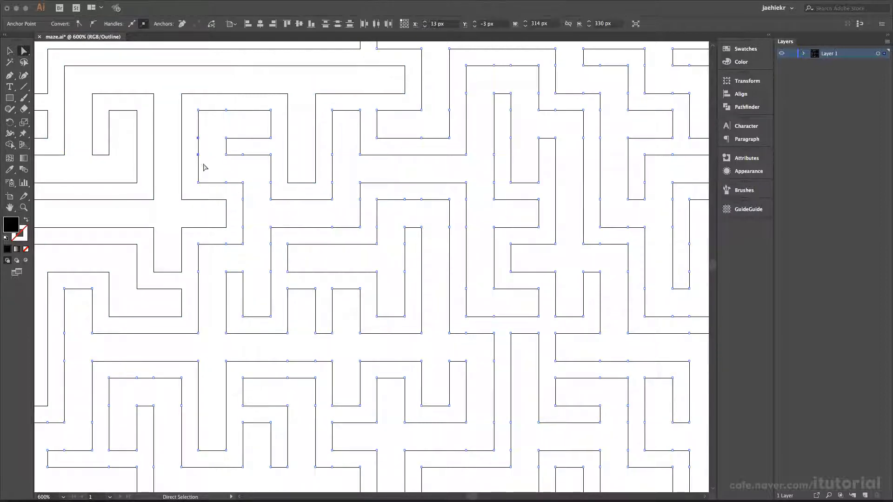
{"action": "left_click", "coordinate": [215, 164]}
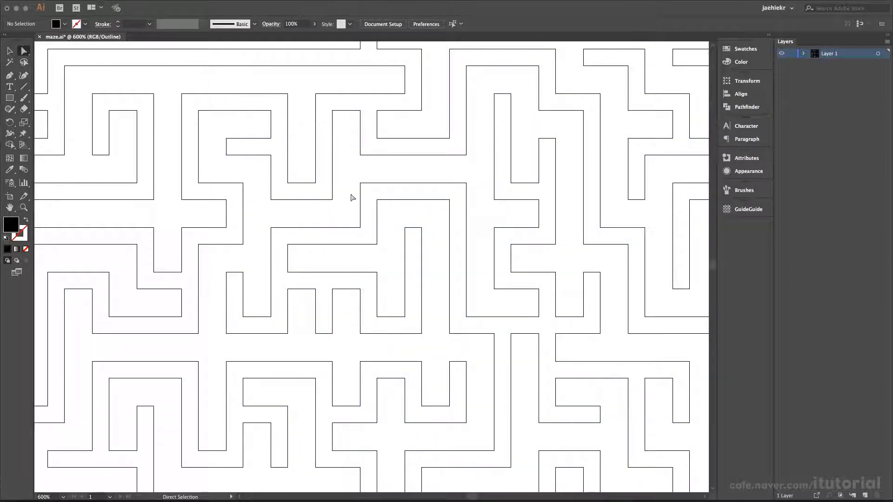
Select the whole maze and start Simplify on its paths with the preview enabled
{"action": "key", "text": "ctrl+a"}
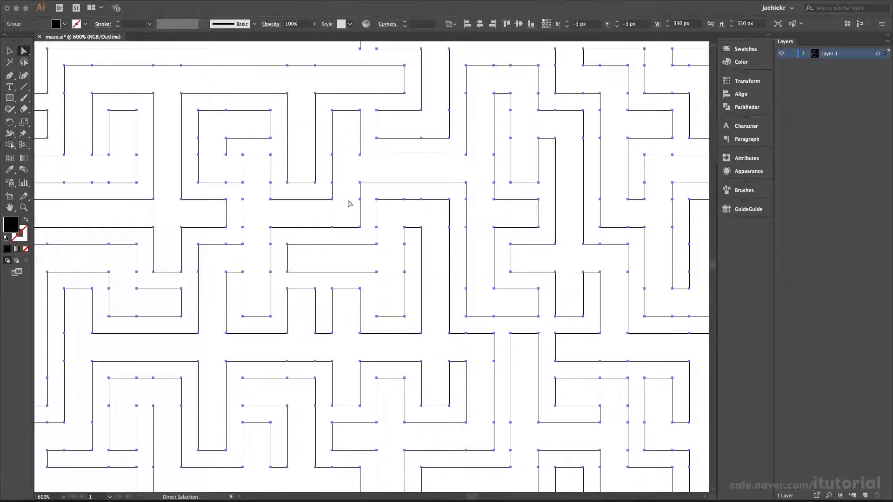
{"action": "scroll", "coordinate": [348, 202], "scroll_direction": "down", "scroll_amount": 2, "text": "alt"}
{"action": "scroll", "coordinate": [370, 207], "scroll_direction": "down", "scroll_amount": 3}
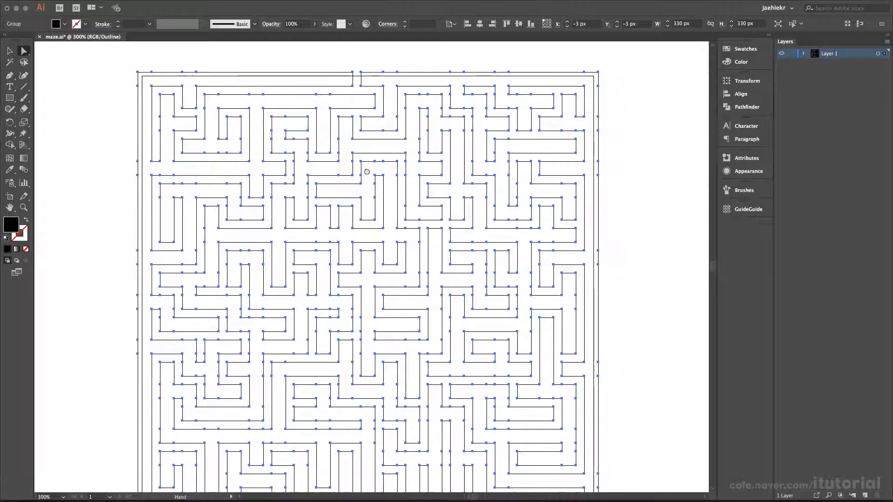
{"action": "scroll", "coordinate": [369, 199], "scroll_direction": "down", "scroll_amount": 1, "text": "alt"}
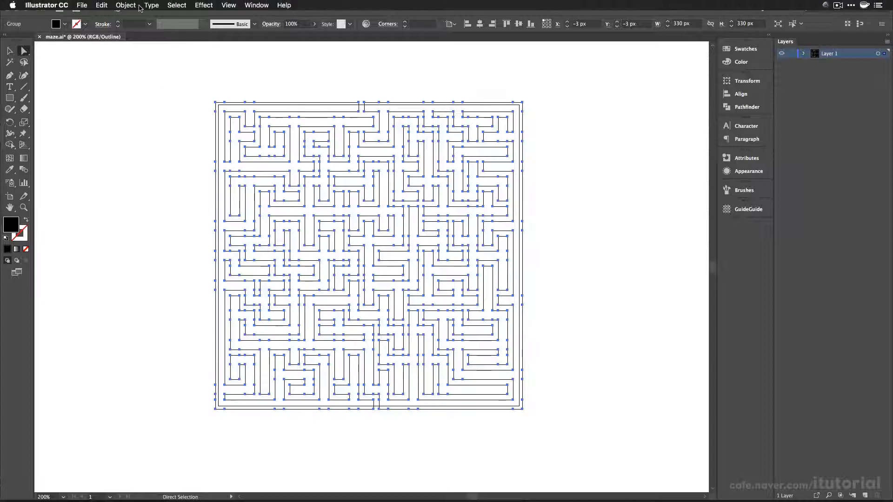
{"action": "left_click", "coordinate": [126, 5]}
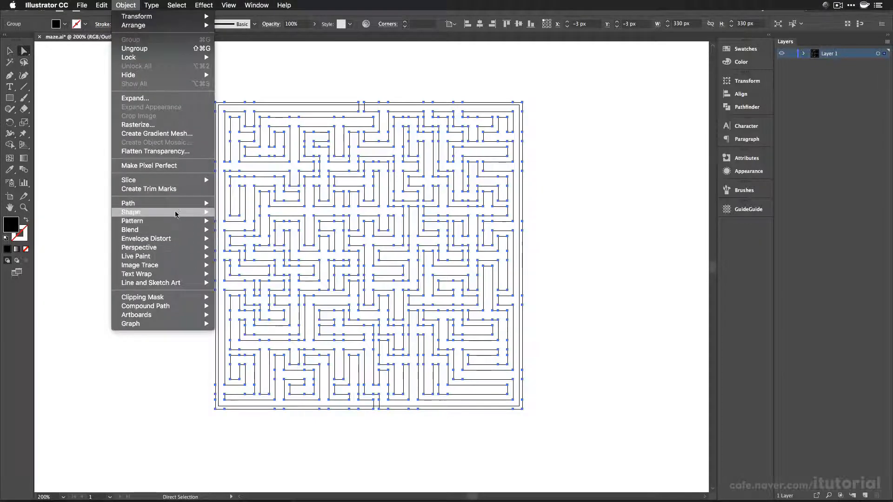
{"action": "mouse_move", "coordinate": [177, 207]}
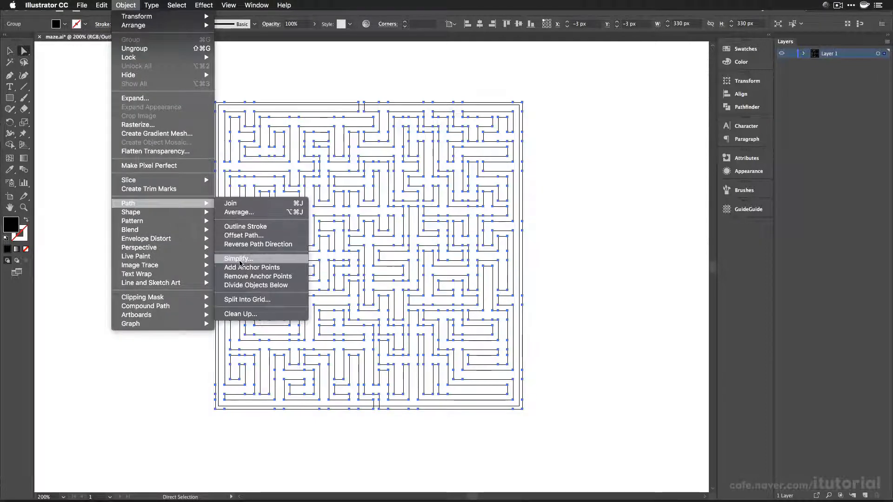
{"action": "left_click", "coordinate": [238, 261]}
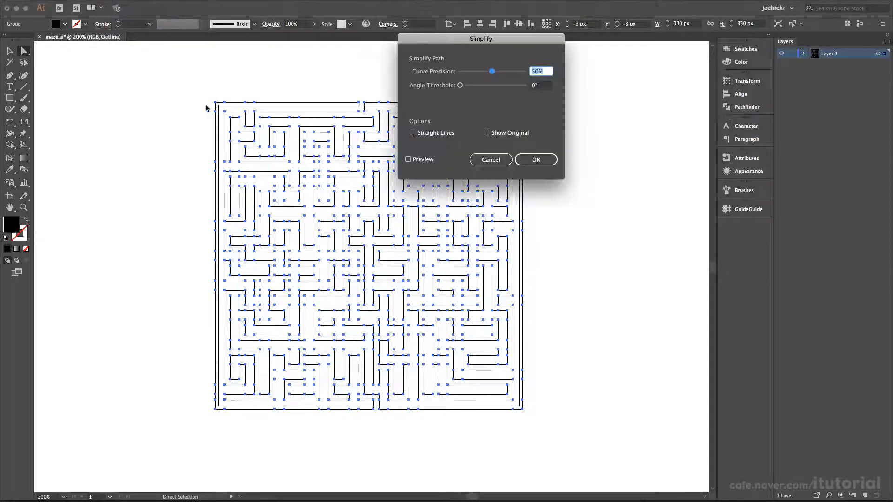
{"action": "left_click_drag", "start_coordinate": [479, 49], "coordinate": [588, 87]}
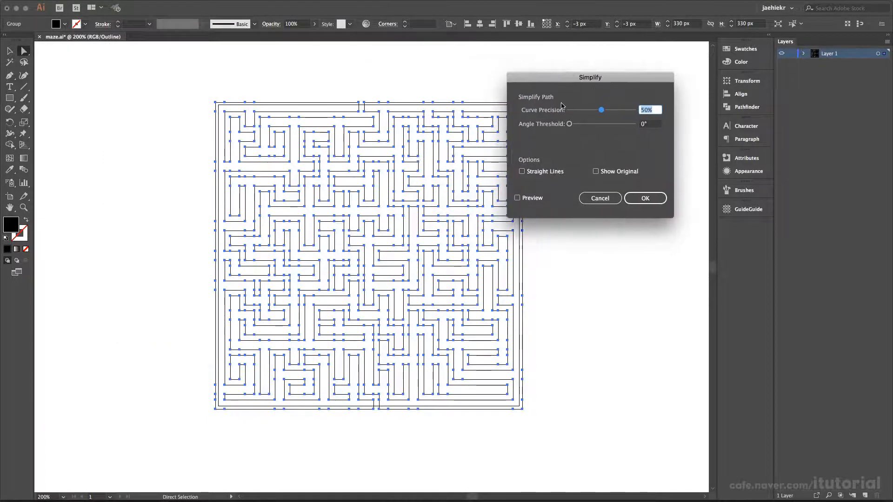
{"action": "left_click", "coordinate": [518, 198]}
{"action": "left_click_drag", "start_coordinate": [597, 77], "coordinate": [622, 77]}
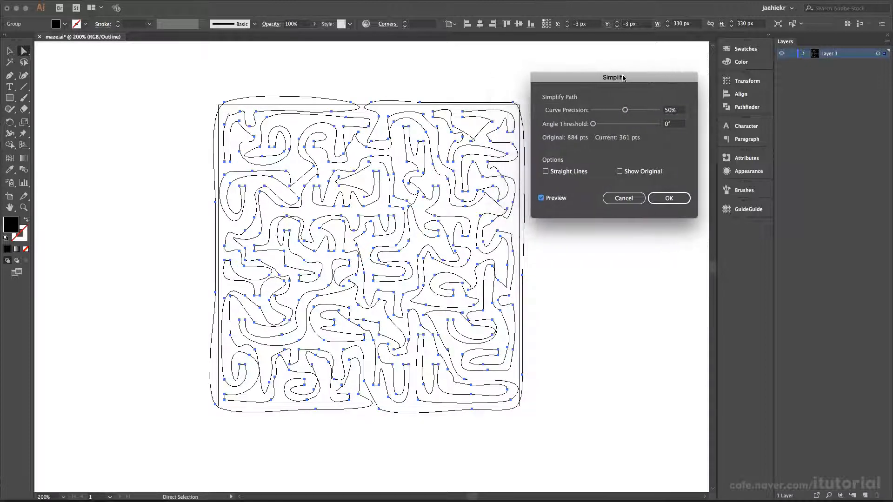
Try simplifying with a curve precision of 45%, and compare the result with straight lines switched on and off
{"action": "mouse_move", "coordinate": [626, 115]}
{"action": "left_mouse_down"}
{"action": "mouse_move", "coordinate": [601, 112]}
{"action": "mouse_move", "coordinate": [661, 110]}
{"action": "mouse_move", "coordinate": [622, 111]}
{"action": "left_mouse_up"}
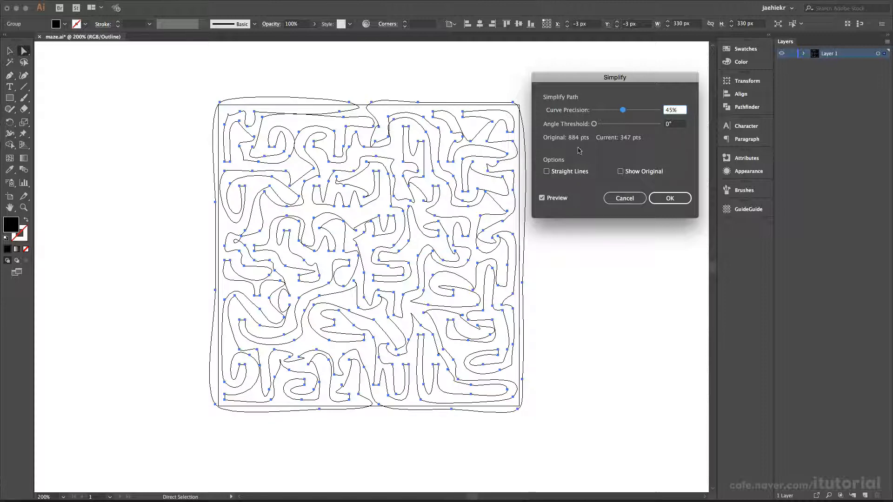
{"action": "left_click", "coordinate": [547, 171]}
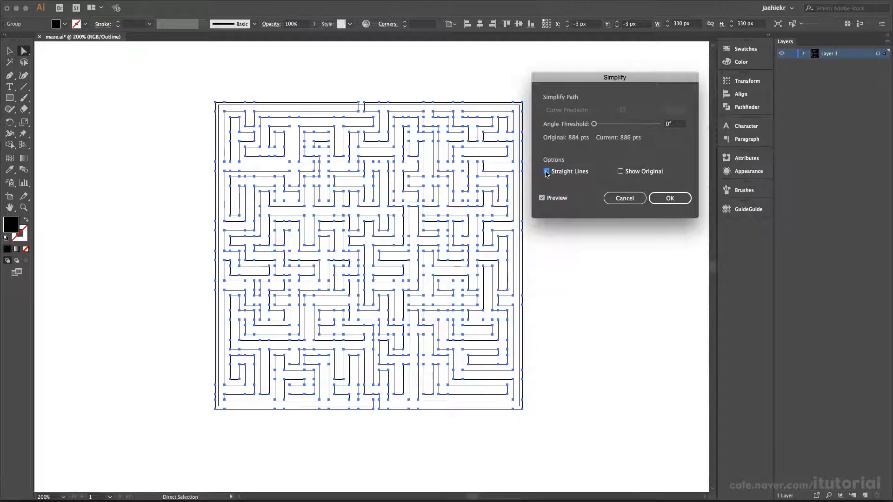
{"action": "left_click", "coordinate": [546, 171]}
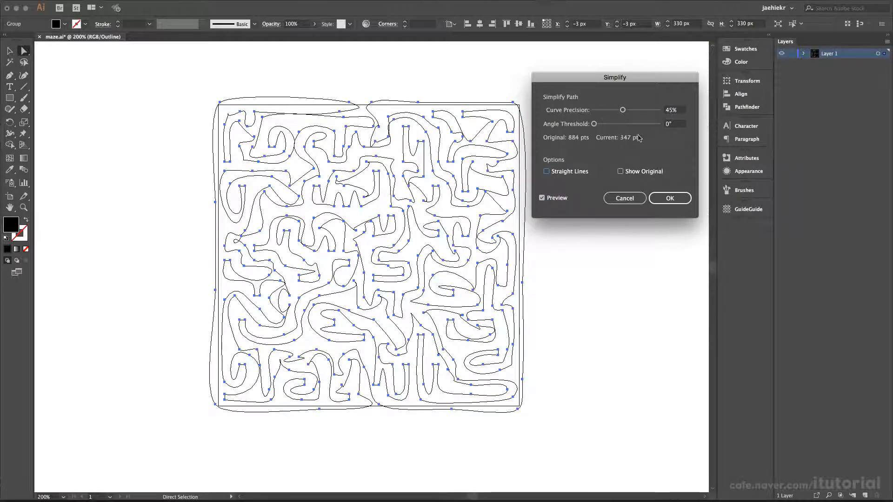
Try angle thresholds of 89° and 90° and a curve precision of 0%, and cancel the simplification
{"action": "left_click", "coordinate": [675, 124]}
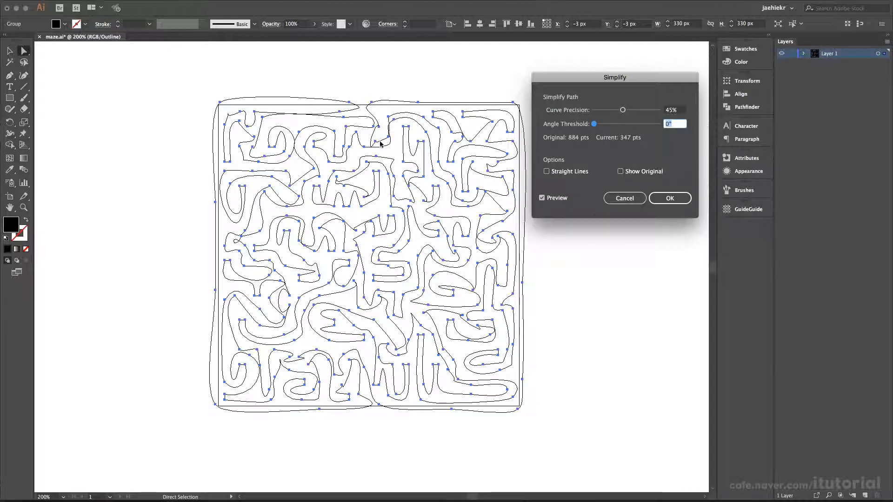
{"action": "type", "text": "89"}
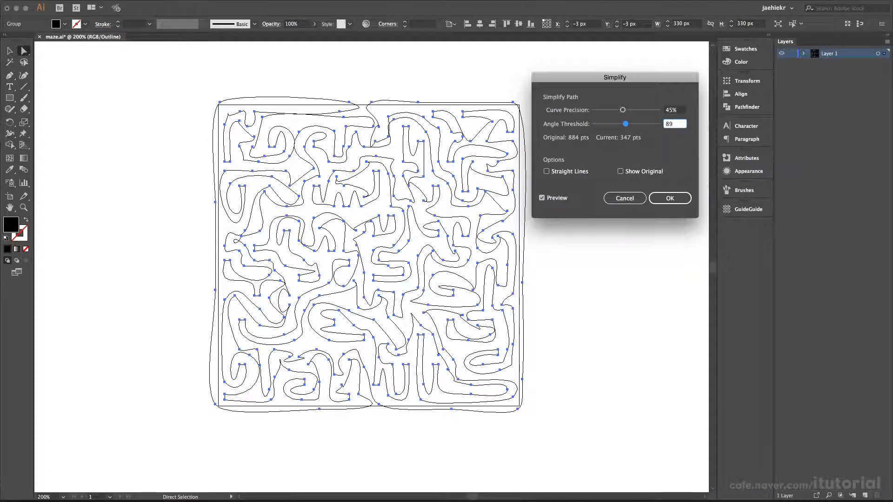
{"action": "key", "text": "Tab"}
{"action": "double_click", "coordinate": [674, 124]}
{"action": "type", "text": "90"}
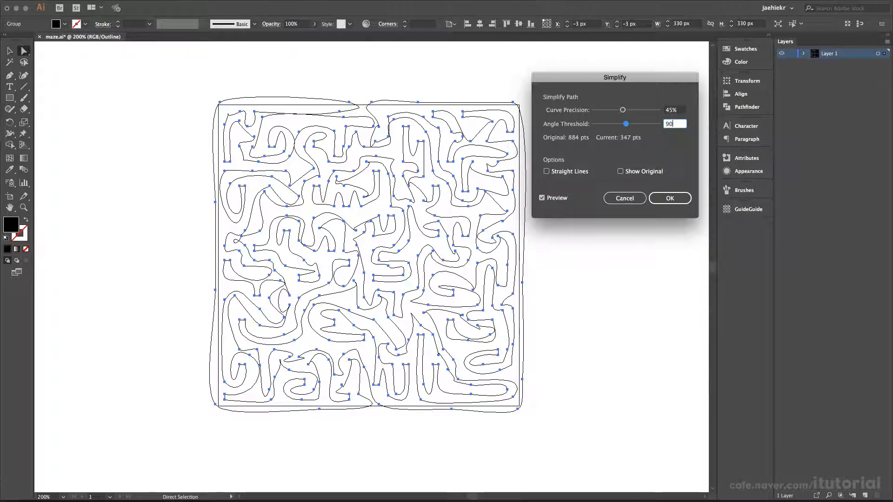
{"action": "key", "text": "Tab"}
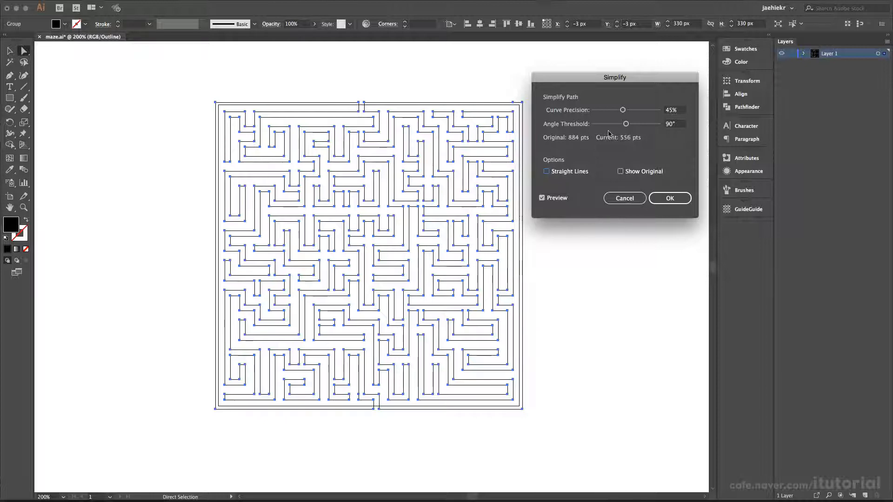
{"action": "left_click_drag", "start_coordinate": [623, 112], "coordinate": [594, 112]}
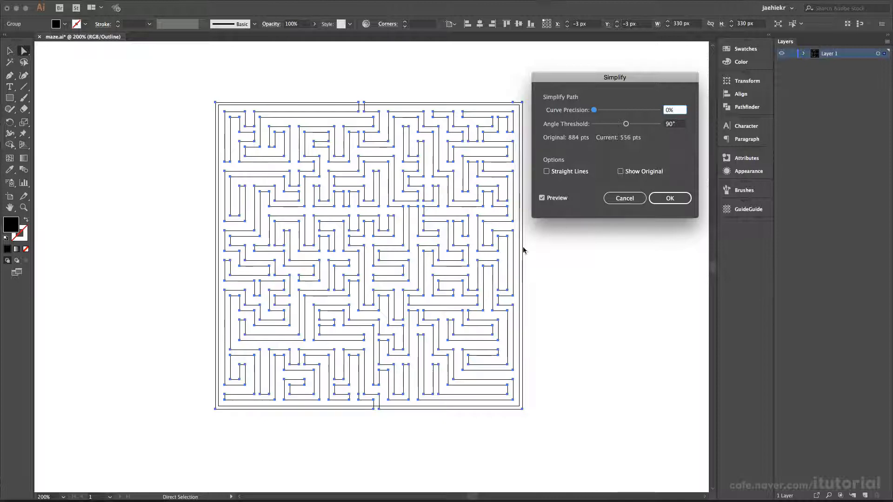
{"action": "left_click", "coordinate": [625, 199]}
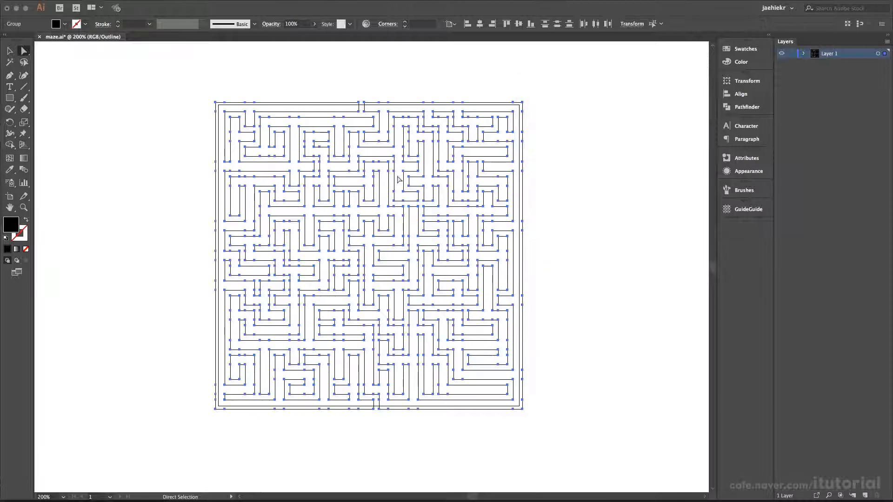
{"action": "left_click", "coordinate": [181, 172]}
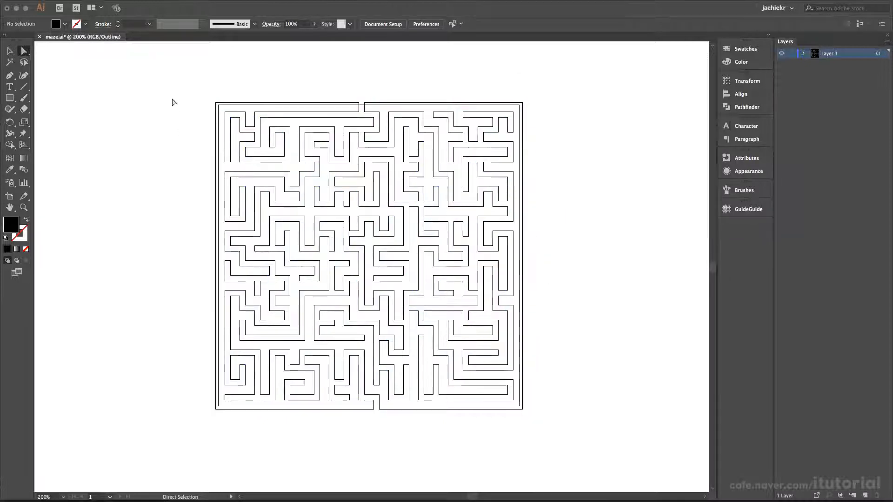
{"action": "left_click_drag", "start_coordinate": [174, 87], "coordinate": [577, 459]}
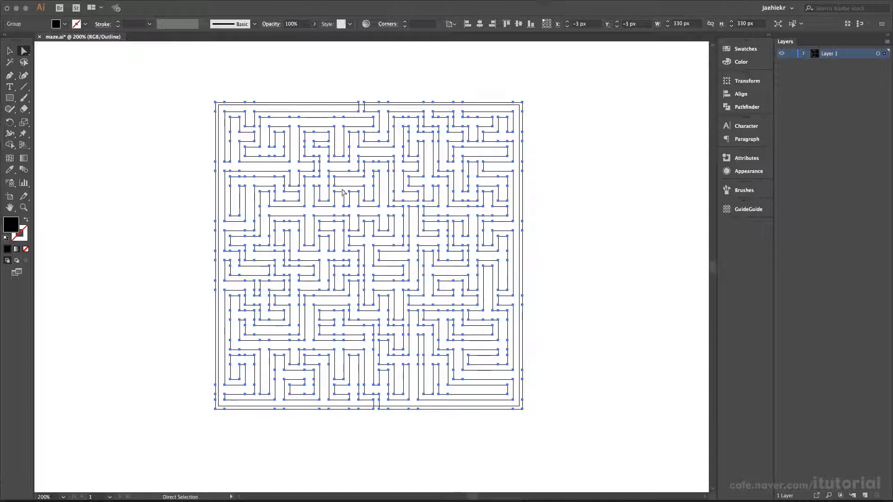
Switch to Cinema 4D and merge maze.ai from the Test folder into the empty scene
{"action": "key", "text": "super+Tab"}
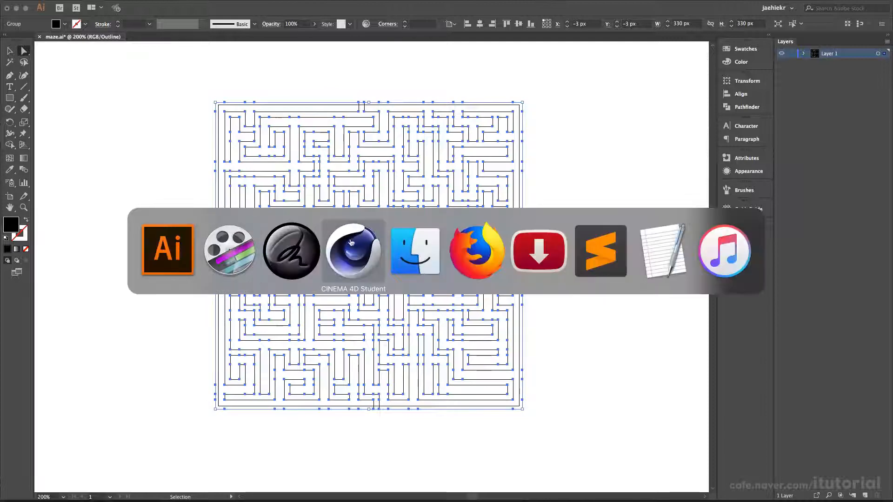
{"action": "key", "text": "super+Tab"}
{"action": "key", "text": "super+Tab"}
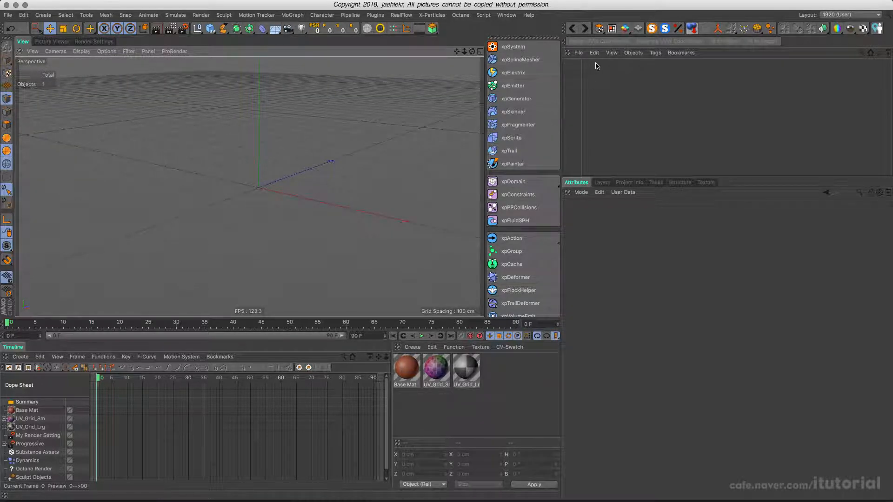
{"action": "left_click", "coordinate": [579, 52]}
{"action": "left_click", "coordinate": [600, 64]}
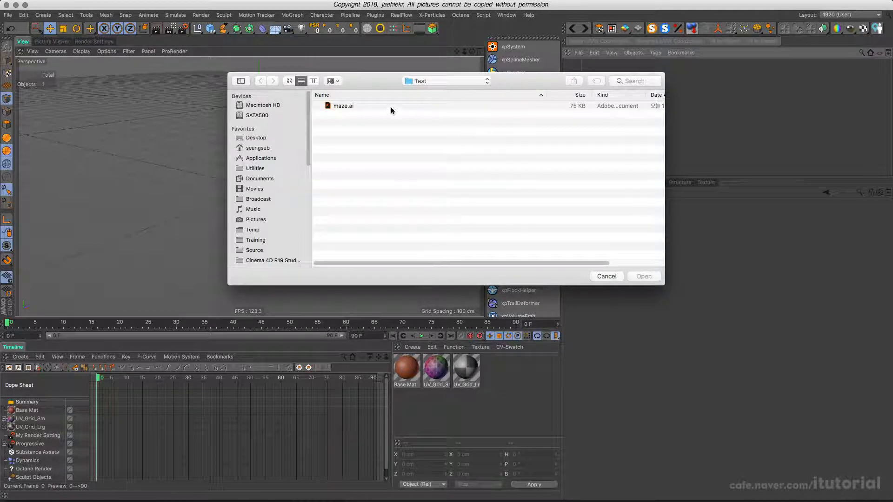
{"action": "left_click", "coordinate": [349, 107]}
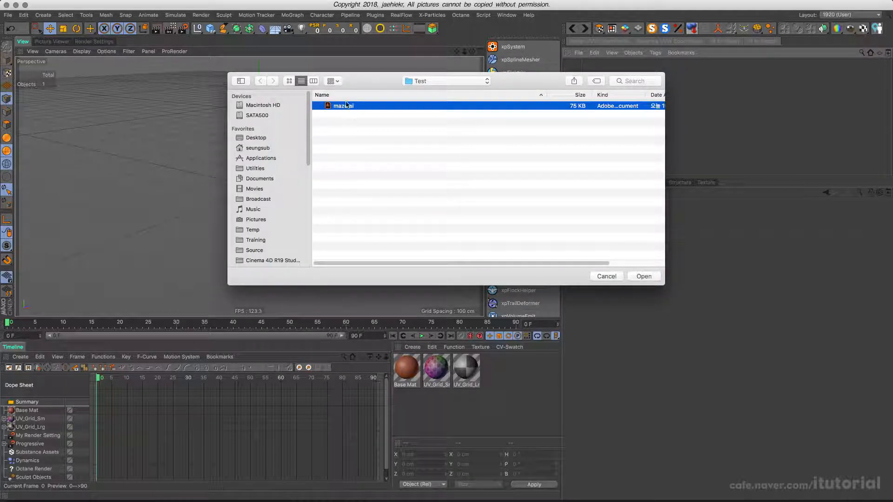
{"action": "left_click", "coordinate": [643, 276]}
{"action": "left_click", "coordinate": [666, 385]}
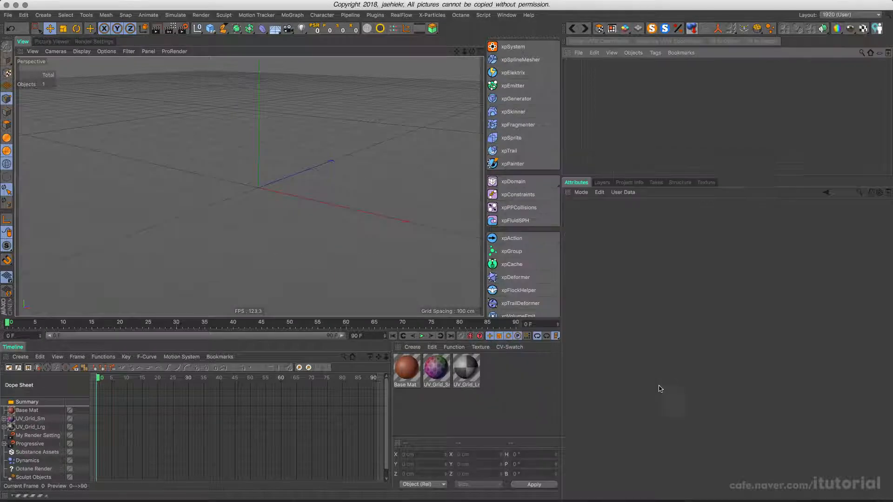
Expand the imported maze group and examine the points on Path 1 and Path 2 in the viewport
{"action": "middle_click_drag", "start_coordinate": [326, 130], "coordinate": [249, 185], "text": "alt"}
{"action": "left_click_drag", "start_coordinate": [250, 185], "coordinate": [297, 173], "text": "alt"}
{"action": "scroll", "coordinate": [269, 157], "scroll_direction": "up", "scroll_amount": 3}
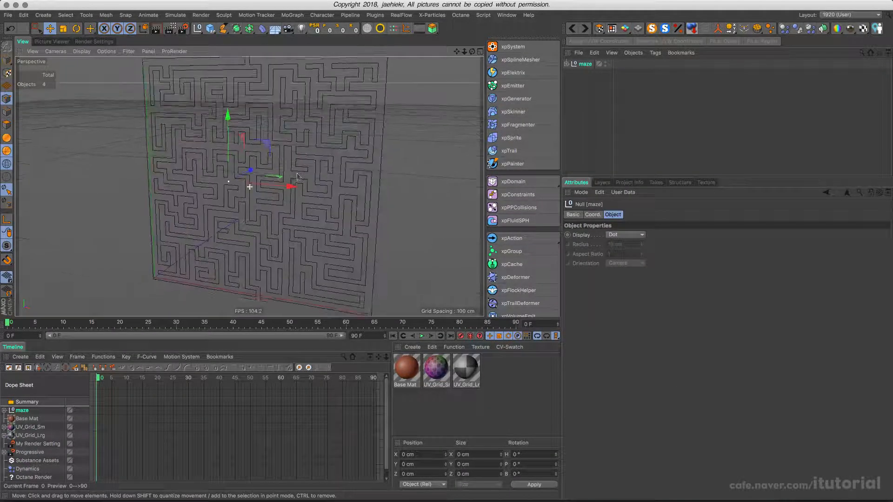
{"action": "left_click", "coordinate": [566, 64]}
{"action": "left_click", "coordinate": [589, 73]}
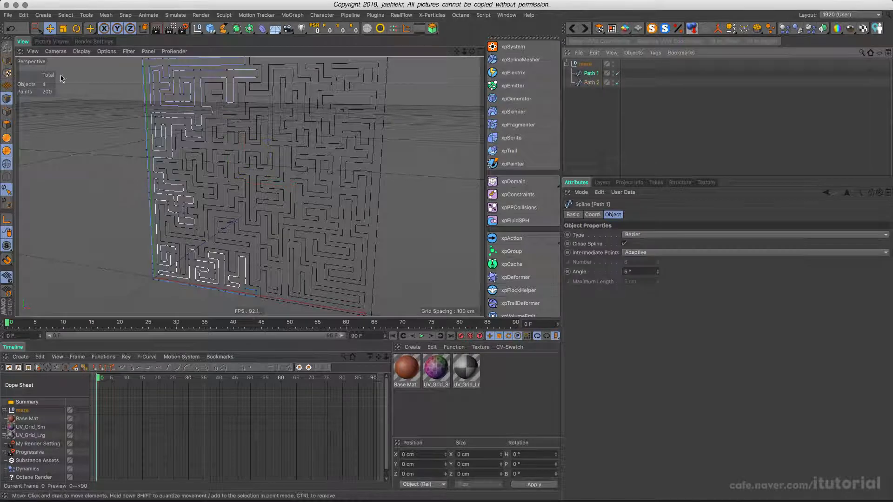
{"action": "scroll", "coordinate": [214, 135], "scroll_direction": "up", "scroll_amount": 5}
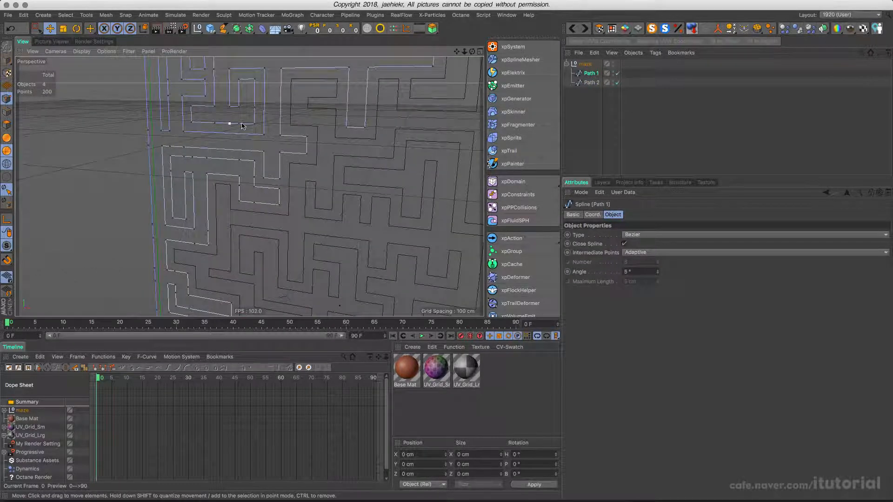
{"action": "left_click", "coordinate": [590, 82]}
{"action": "scroll", "coordinate": [302, 186], "scroll_direction": "down", "scroll_amount": 6}
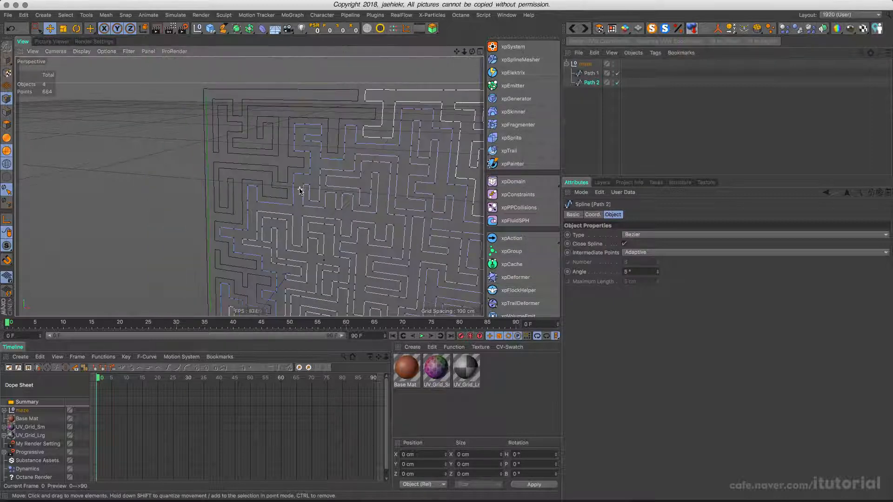
{"action": "scroll", "coordinate": [307, 182], "scroll_direction": "down", "scroll_amount": 3}
{"action": "middle_click_drag", "start_coordinate": [305, 203], "coordinate": [292, 193], "text": "alt"}
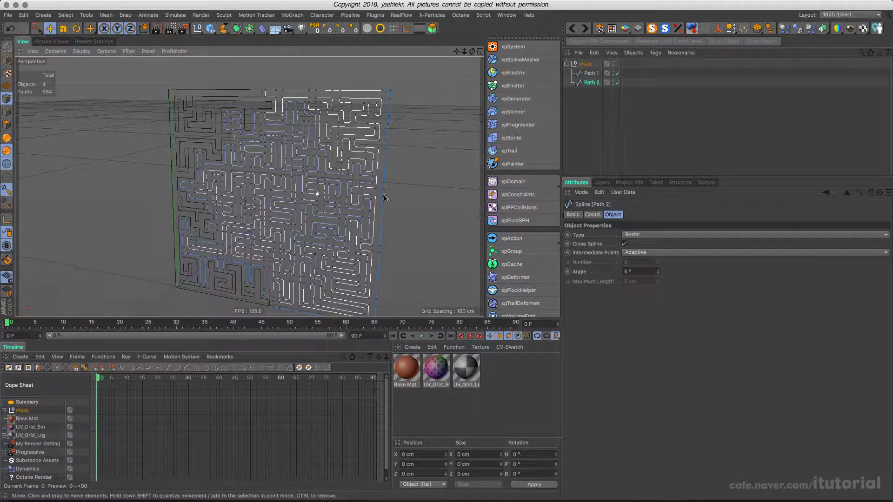
Combine the Path 1 and Path 2 splines into one spline and delete the leftover maze null
{"action": "left_click", "coordinate": [590, 73], "text": "ctrl"}
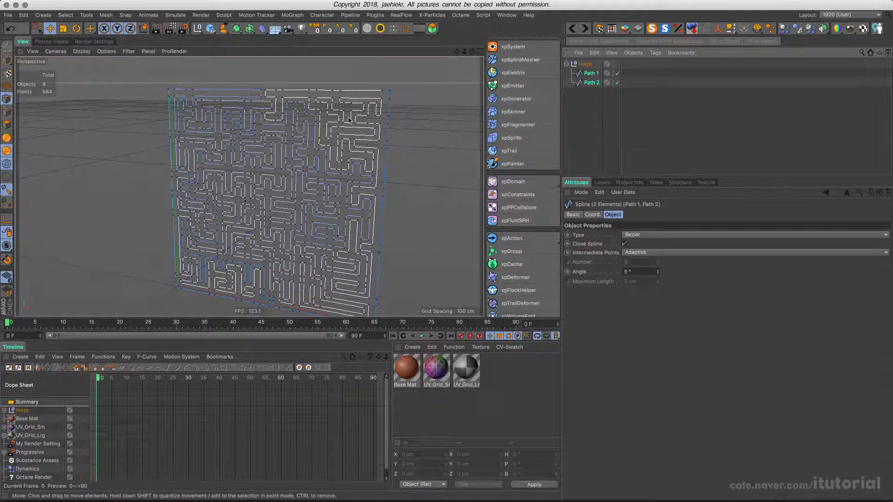
{"action": "left_click", "coordinate": [591, 100]}
{"action": "left_click_drag", "start_coordinate": [591, 77], "coordinate": [587, 101]}
{"action": "left_click", "coordinate": [718, 29]}
{"action": "left_click", "coordinate": [582, 64]}
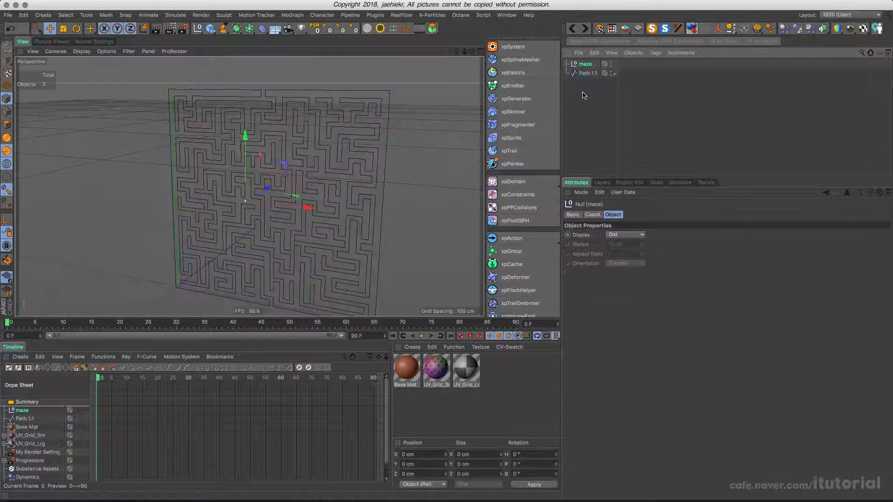
{"action": "key", "text": "Delete"}
Add an Extrude generator as the parent of the combined Path 1.1 spline
{"action": "left_click", "coordinate": [587, 64]}
{"action": "scroll", "coordinate": [283, 192], "scroll_direction": "down", "scroll_amount": 2}
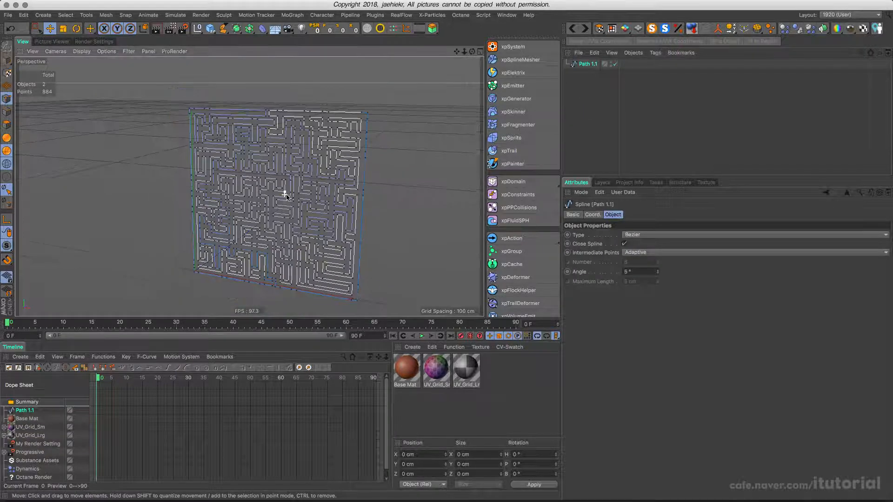
{"action": "mouse_move", "coordinate": [283, 192]}
{"action": "middle_mouse_down", "text": "alt"}
{"action": "mouse_move", "coordinate": [247, 188]}
{"action": "mouse_move", "coordinate": [279, 191]}
{"action": "middle_mouse_up", "text": "alt"}
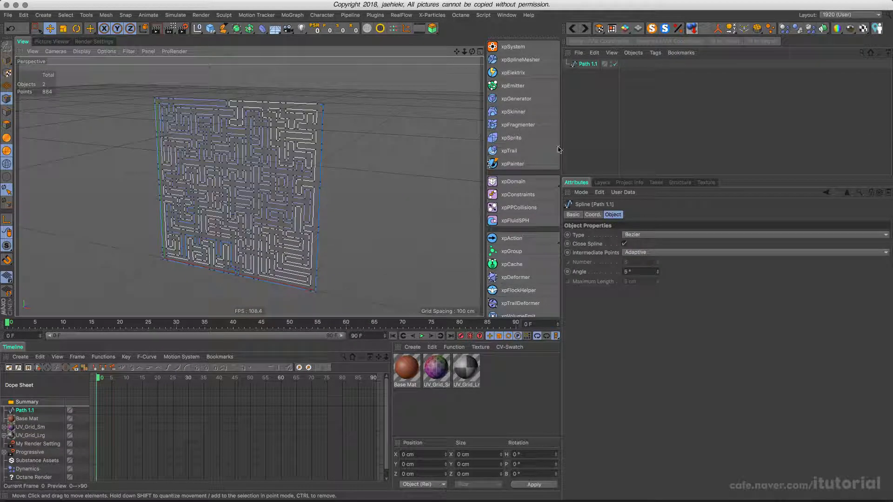
{"action": "left_click", "coordinate": [237, 30]}
{"action": "left_click", "coordinate": [327, 42], "text": "alt"}
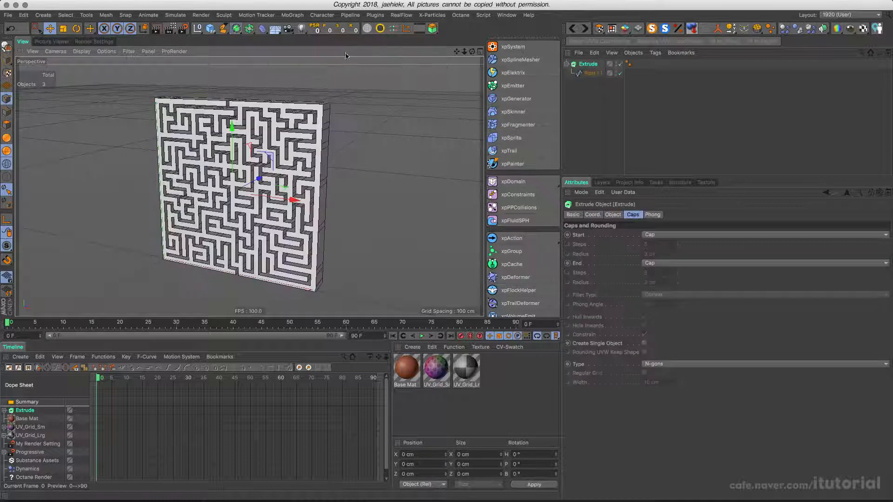
Examine the extra edge segments across the extruded maze's outer top surface and walls
{"action": "scroll", "coordinate": [244, 148], "scroll_direction": "up", "scroll_amount": 4}
{"action": "middle_click_drag", "start_coordinate": [244, 149], "coordinate": [284, 141], "text": "alt"}
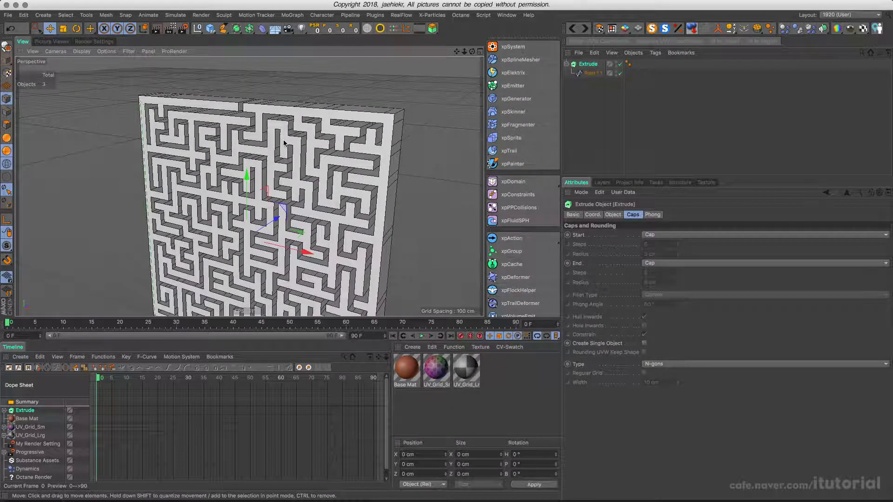
{"action": "left_click_drag", "start_coordinate": [308, 114], "coordinate": [293, 140], "text": "alt"}
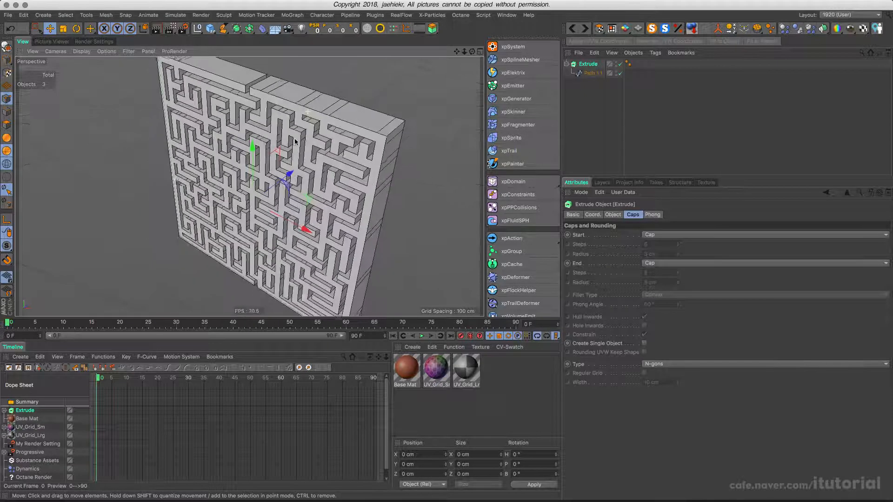
{"action": "scroll", "coordinate": [313, 102], "scroll_direction": "up", "scroll_amount": 6}
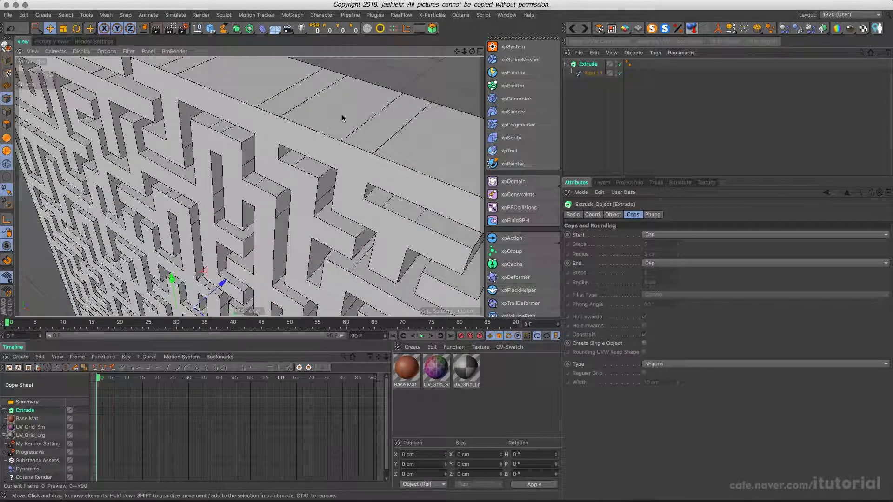
{"action": "scroll", "coordinate": [255, 142], "scroll_direction": "down", "scroll_amount": 4}
{"action": "left_click_drag", "start_coordinate": [270, 169], "coordinate": [260, 186], "text": "alt"}
Turn off the Extrude generator and examine the redundant points on the straight segments of Path 1.1
{"action": "left_click", "coordinate": [620, 64]}
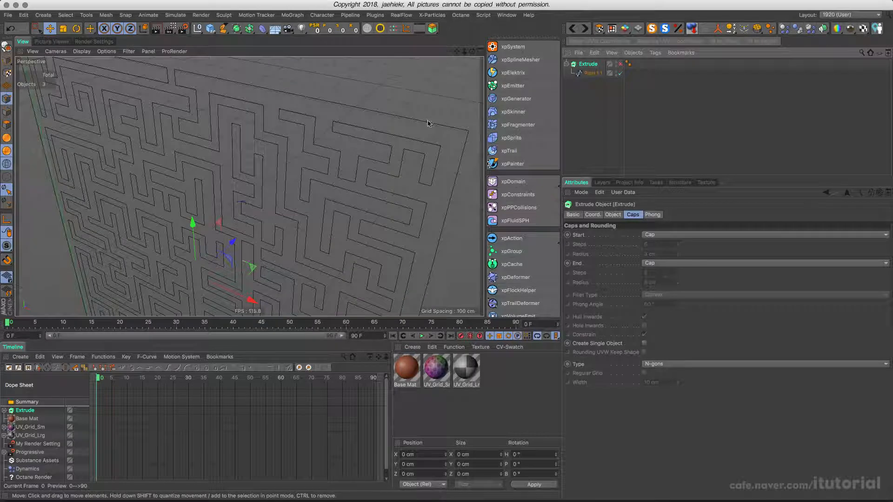
{"action": "left_click", "coordinate": [588, 73]}
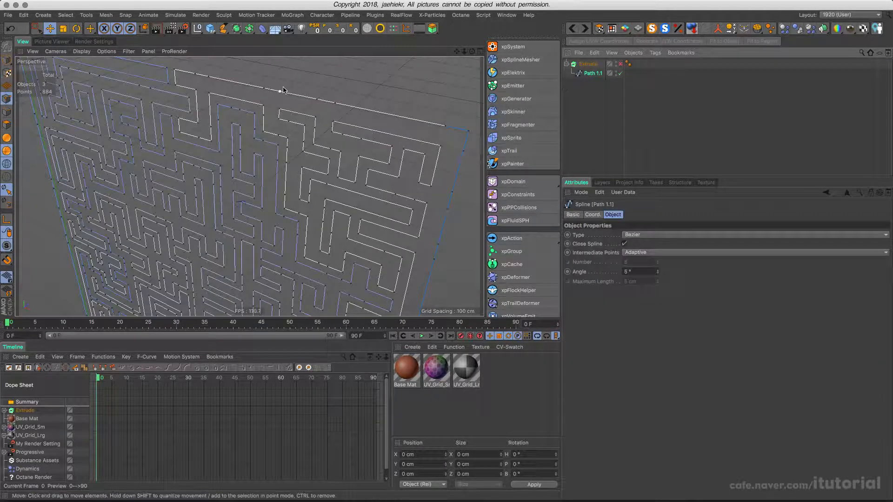
{"action": "scroll", "coordinate": [267, 156], "scroll_direction": "up", "scroll_amount": 5}
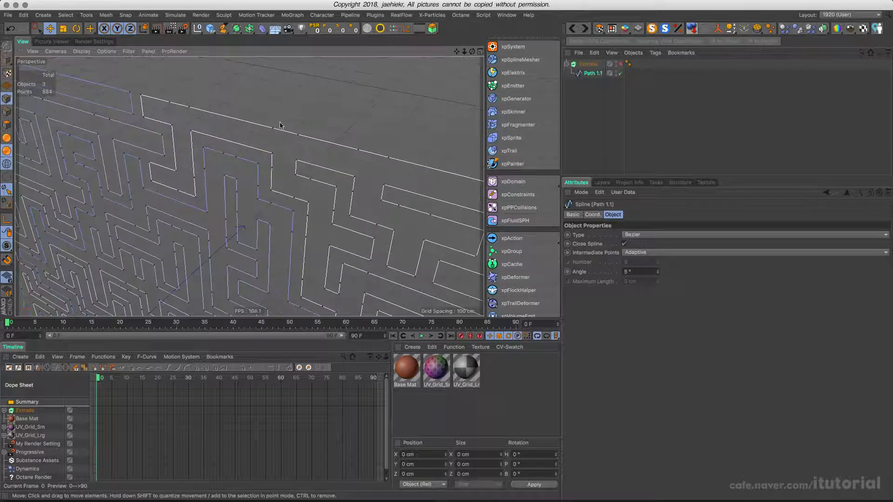
{"action": "scroll", "coordinate": [285, 190], "scroll_direction": "down", "scroll_amount": 8}
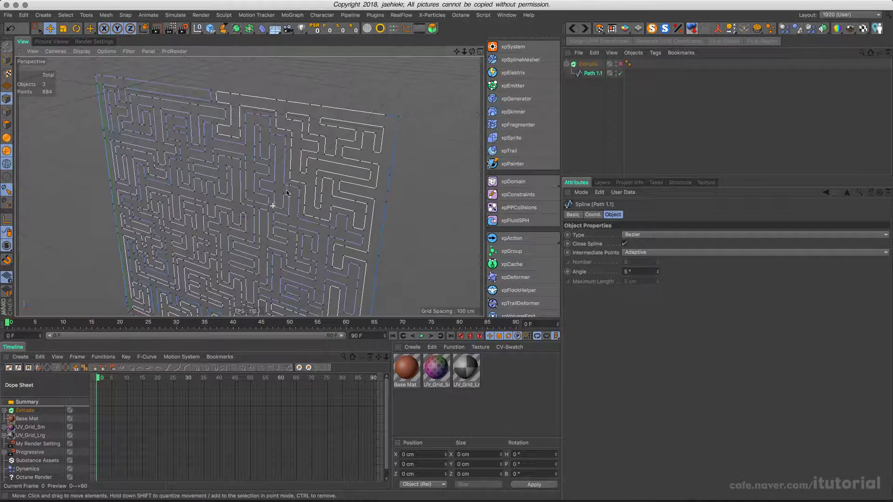
{"action": "middle_click_drag", "start_coordinate": [286, 191], "coordinate": [285, 183], "text": "alt"}
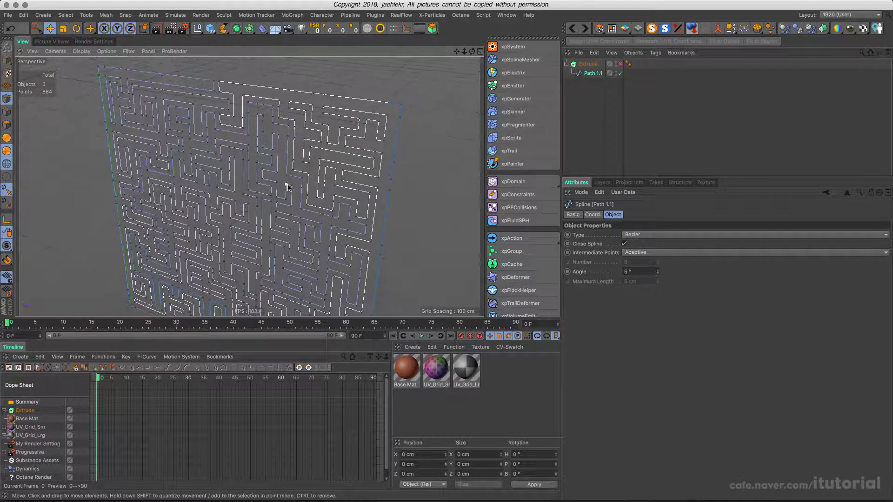
Try enabling Mesh Checking in the modeling settings with Path 1.1 selected, and switch it off
{"action": "left_click", "coordinate": [580, 192]}
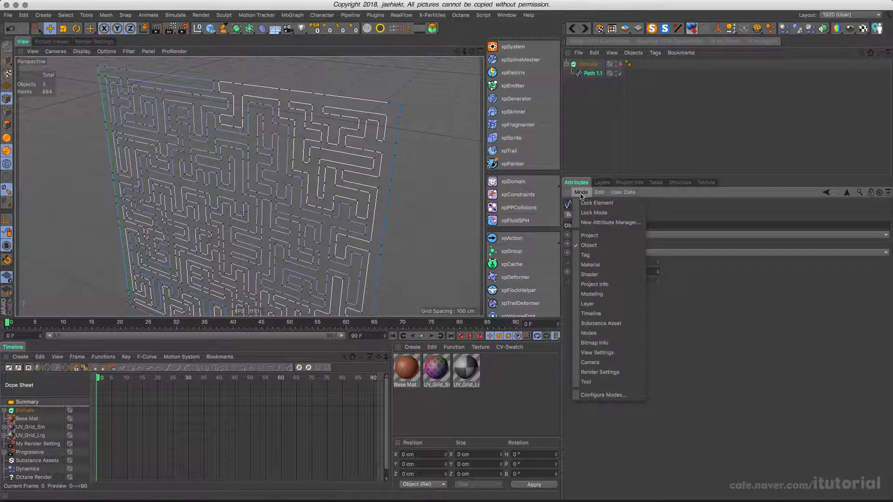
{"action": "left_click", "coordinate": [598, 294]}
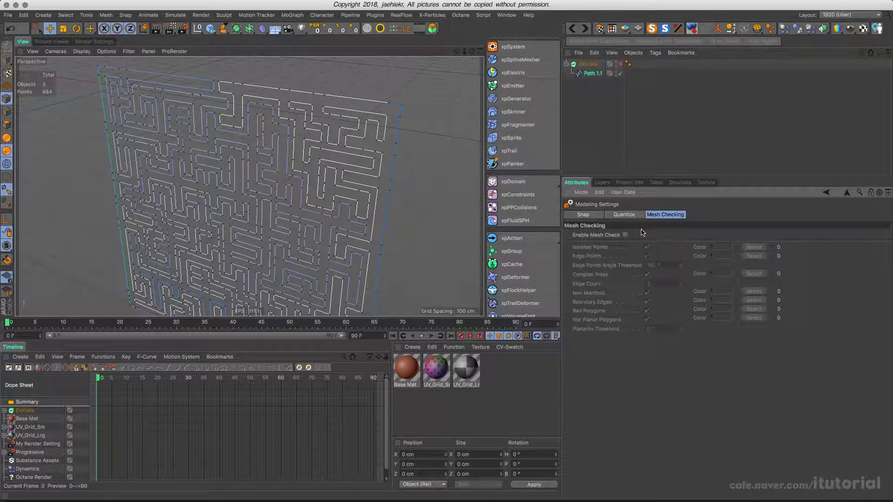
{"action": "left_click", "coordinate": [626, 235]}
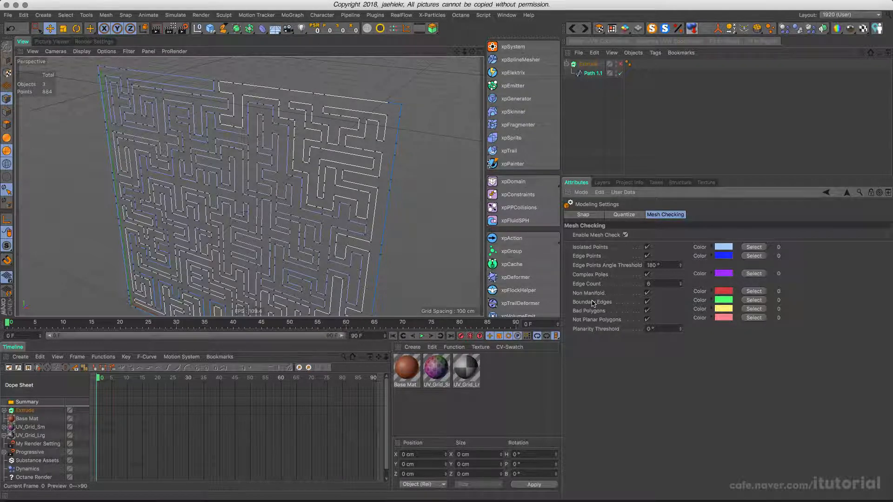
{"action": "left_click", "coordinate": [626, 235]}
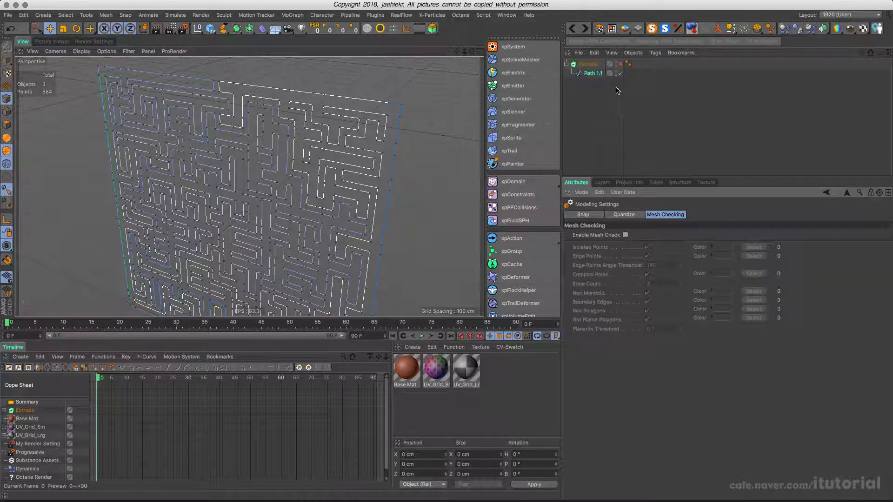
Re-enable the Extrude generator and set both its start and end caps to None
{"action": "left_click", "coordinate": [599, 67]}
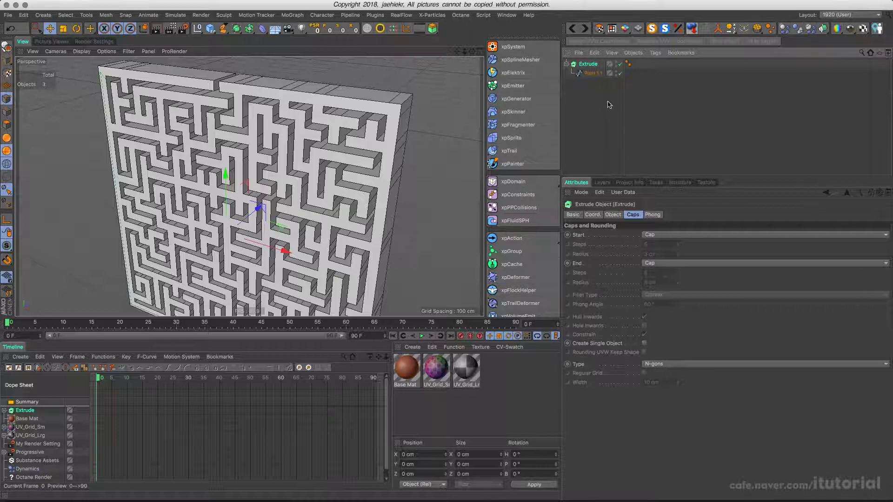
{"action": "left_click", "coordinate": [657, 235]}
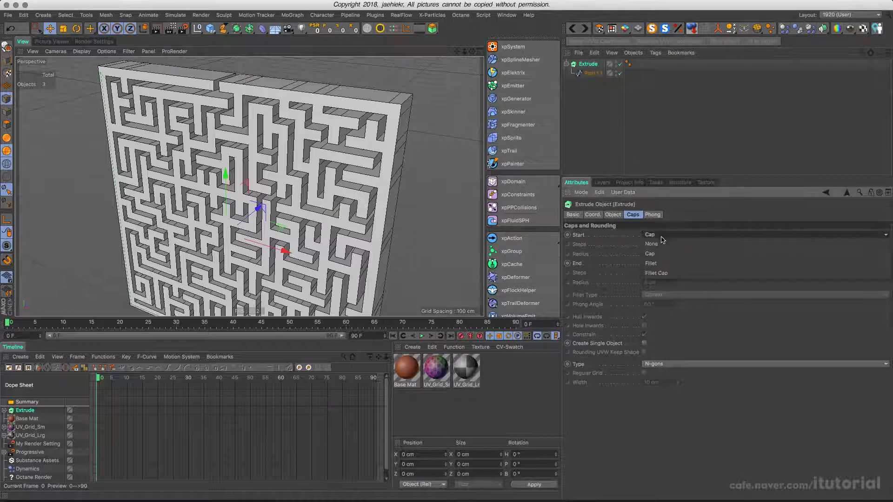
{"action": "left_click", "coordinate": [663, 245]}
{"action": "left_click", "coordinate": [660, 264]}
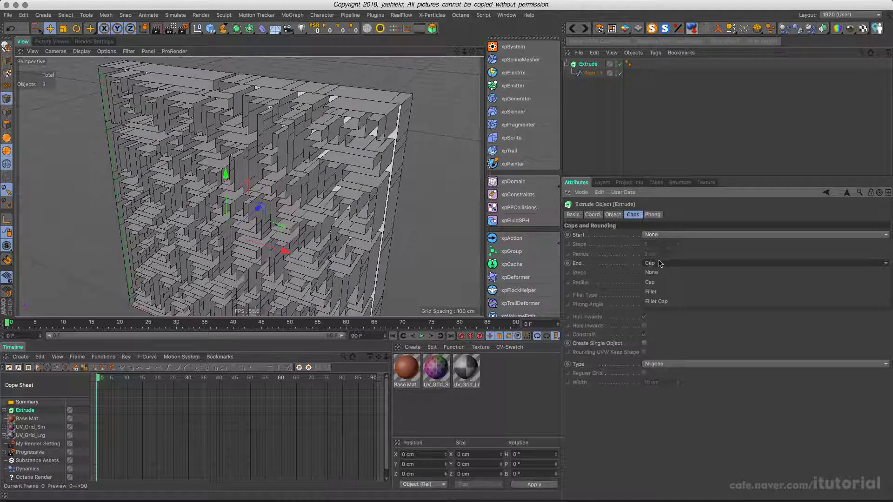
{"action": "left_click", "coordinate": [659, 272]}
Set the Extrude's Z movement to 0 cm and convert the flat maze into a single polygon object
{"action": "left_click", "coordinate": [614, 215]}
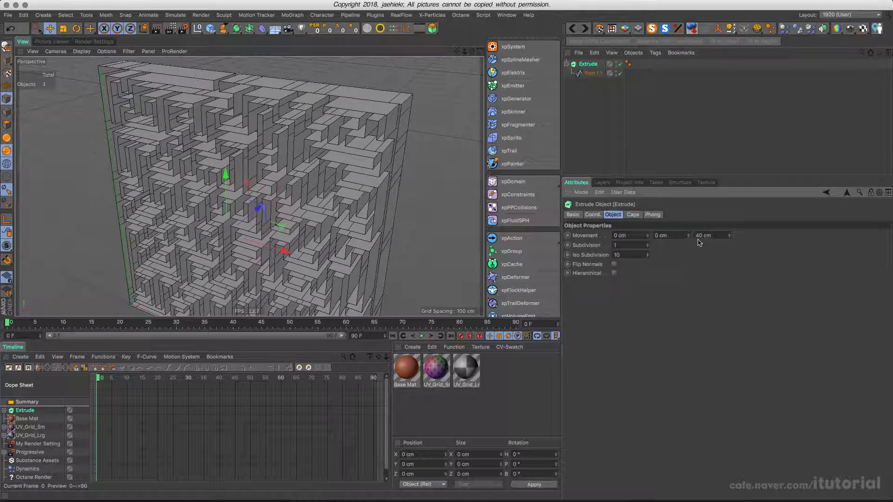
{"action": "key", "text": "ctrl+a"}
{"action": "type", "text": "0"}
{"action": "key", "text": "Return"}
{"action": "mouse_move", "coordinate": [323, 176]}
{"action": "left_mouse_down", "text": "alt"}
{"action": "mouse_move", "coordinate": [167, 160]}
{"action": "mouse_move", "coordinate": [321, 175]}
{"action": "left_mouse_up", "text": "alt"}
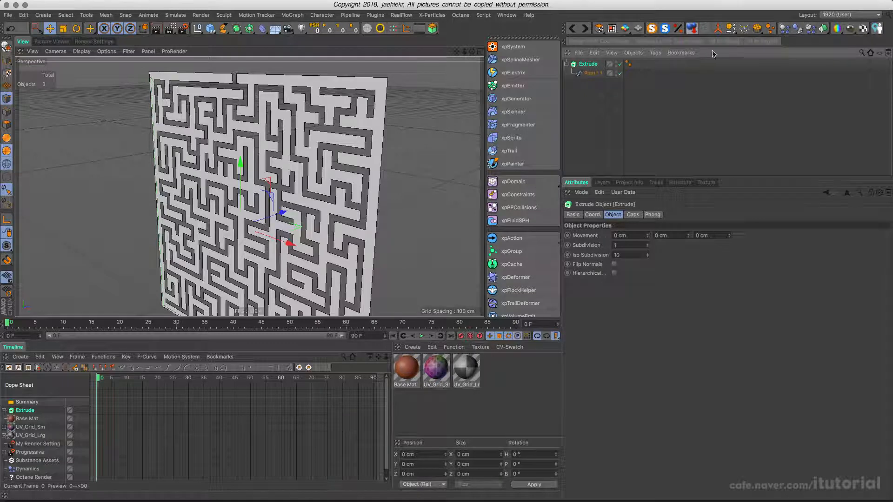
{"action": "left_click", "coordinate": [717, 31]}
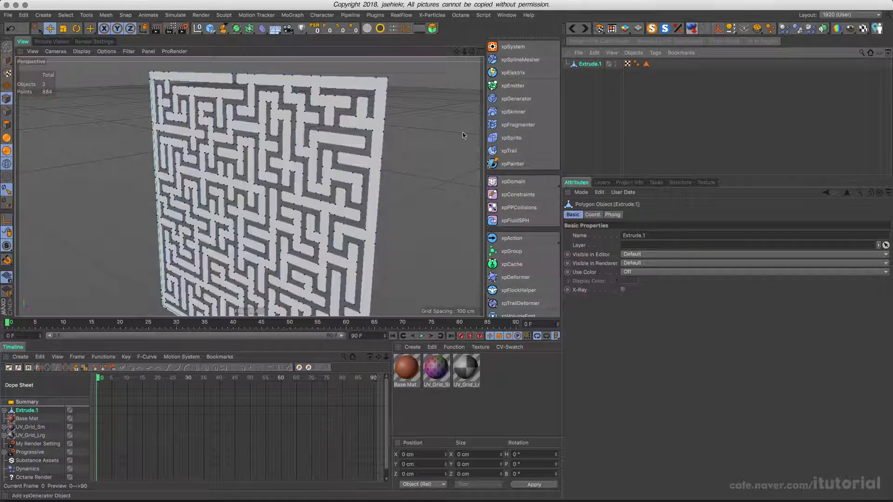
Enable Mesh Checking in the modeling settings for the converted flat maze mesh
{"action": "left_click_drag", "start_coordinate": [260, 161], "coordinate": [302, 151], "text": "alt"}
{"action": "scroll", "coordinate": [278, 160], "scroll_direction": "up", "scroll_amount": 8}
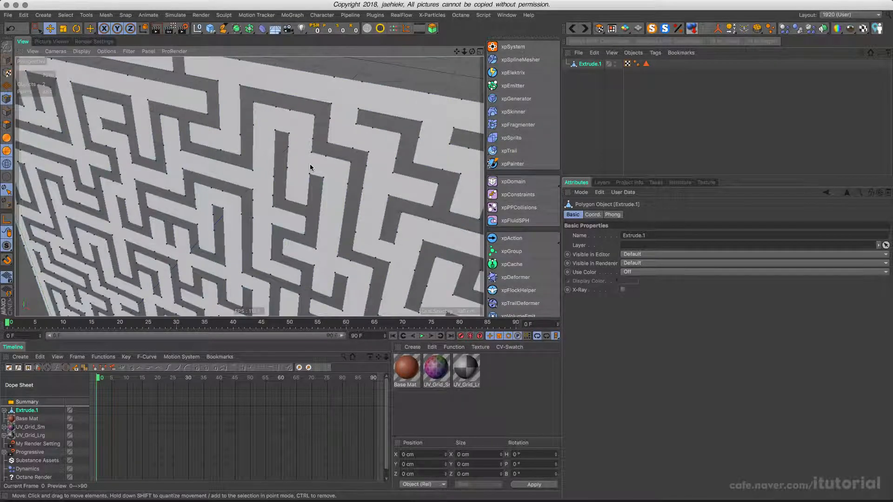
{"action": "left_click", "coordinate": [581, 192]}
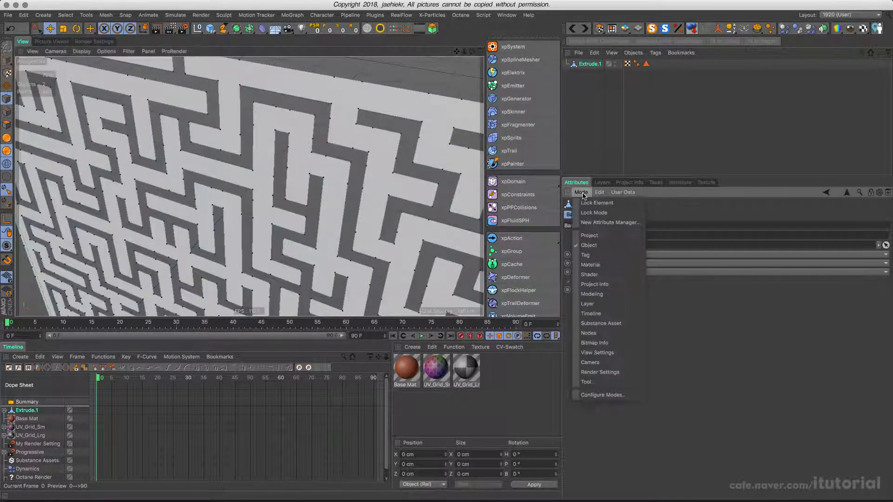
{"action": "left_click", "coordinate": [593, 294]}
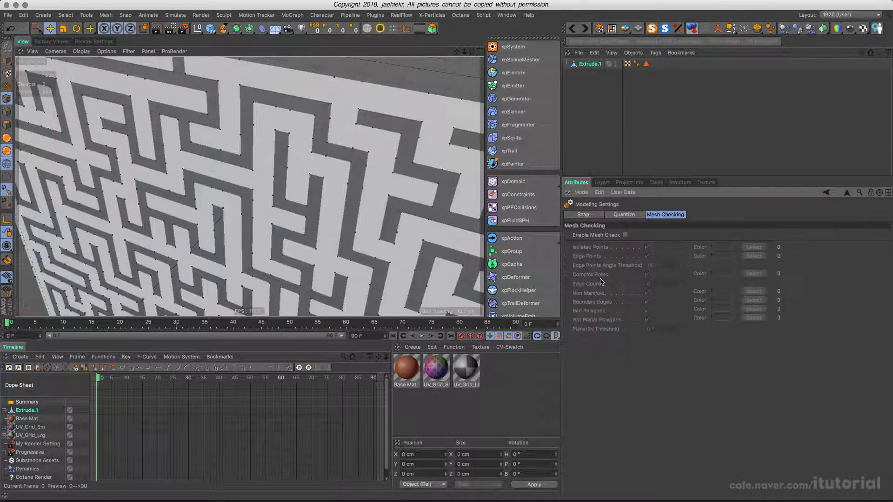
{"action": "left_click", "coordinate": [625, 235]}
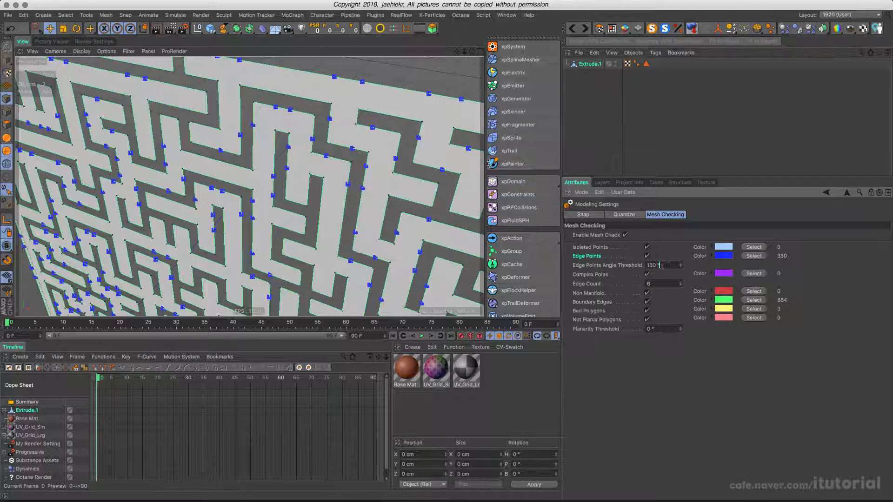
Try Edge Points Angle Threshold values of 30° and 90° in the mesh check
{"action": "left_click", "coordinate": [658, 265]}
{"action": "type", "text": "30"}
{"action": "key", "text": "Return"}
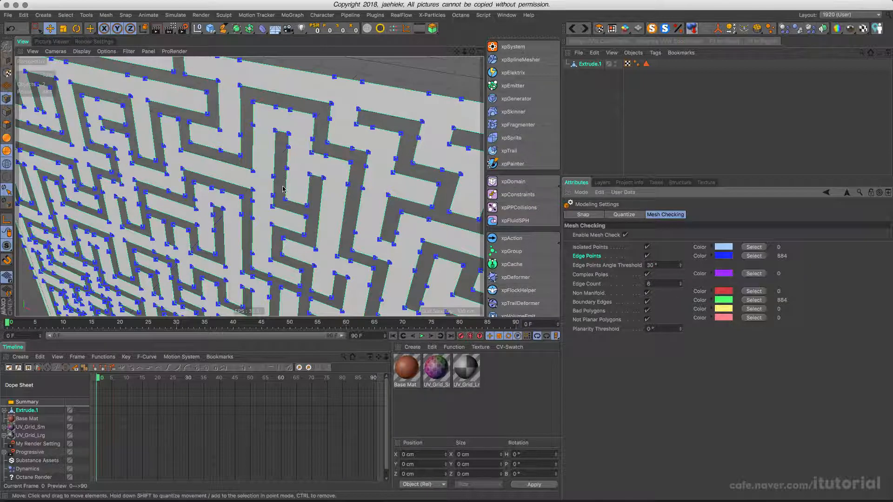
{"action": "left_click_drag", "start_coordinate": [276, 189], "coordinate": [264, 168], "text": "alt"}
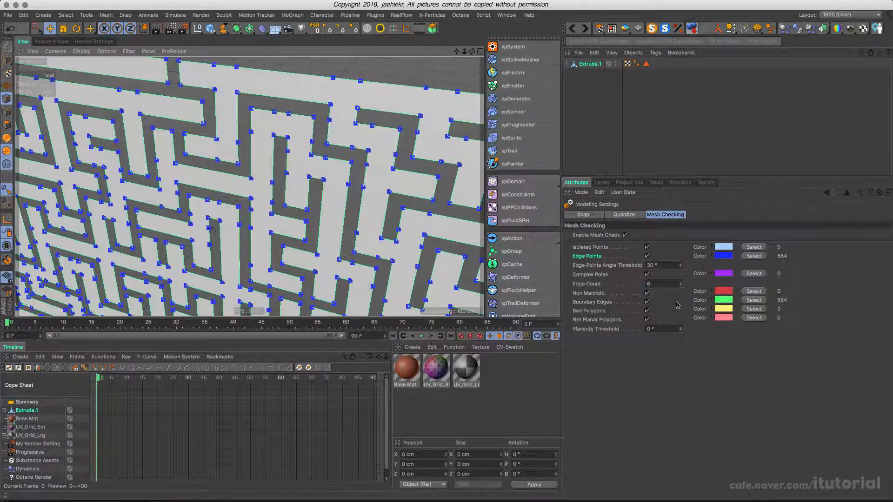
{"action": "left_click", "coordinate": [651, 265]}
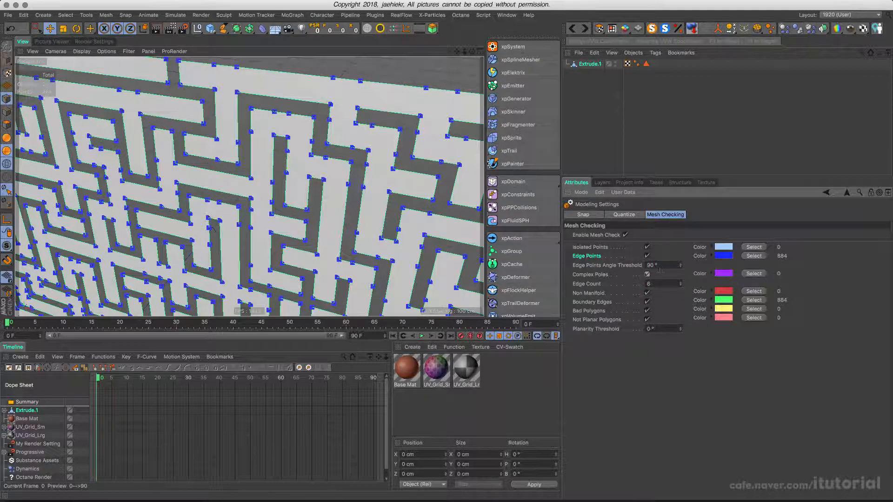
{"action": "left_click_drag", "start_coordinate": [241, 167], "coordinate": [239, 161], "text": "alt"}
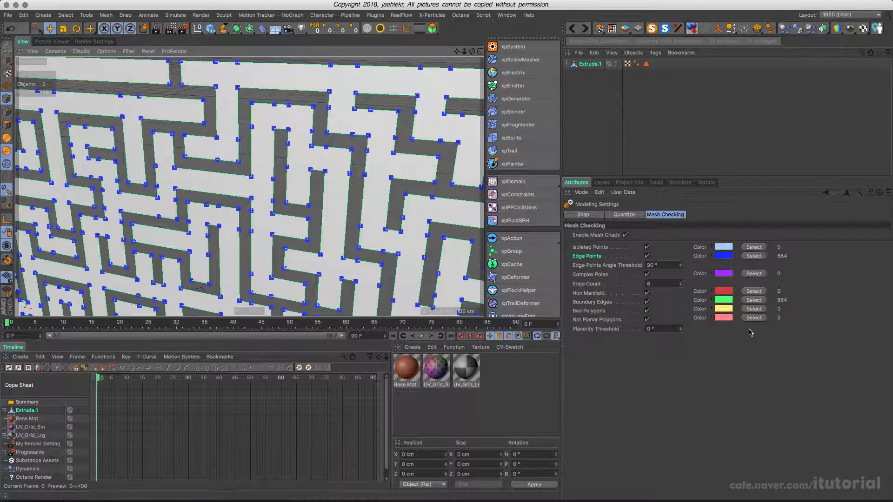
Set the mesh check's Edge Points Angle Threshold to 180°
{"action": "double_click", "coordinate": [661, 265]}
{"action": "type", "text": "18"}
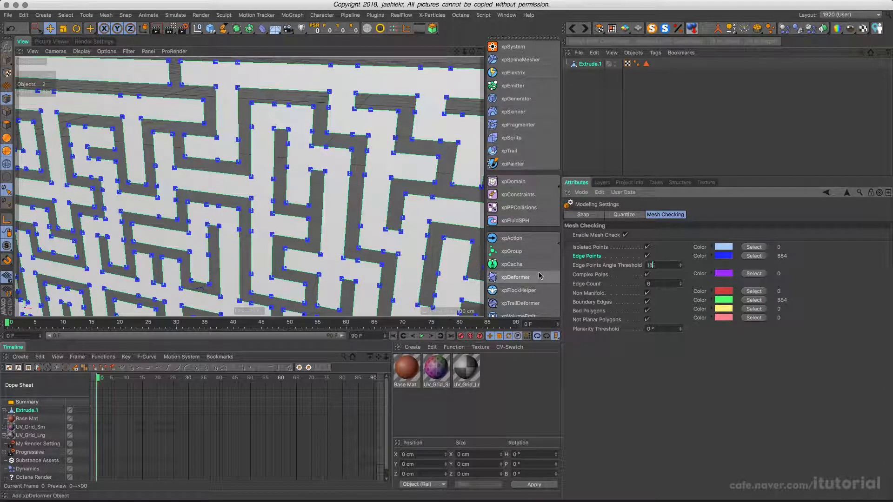
{"action": "type", "text": "0"}
{"action": "key", "text": "Return"}
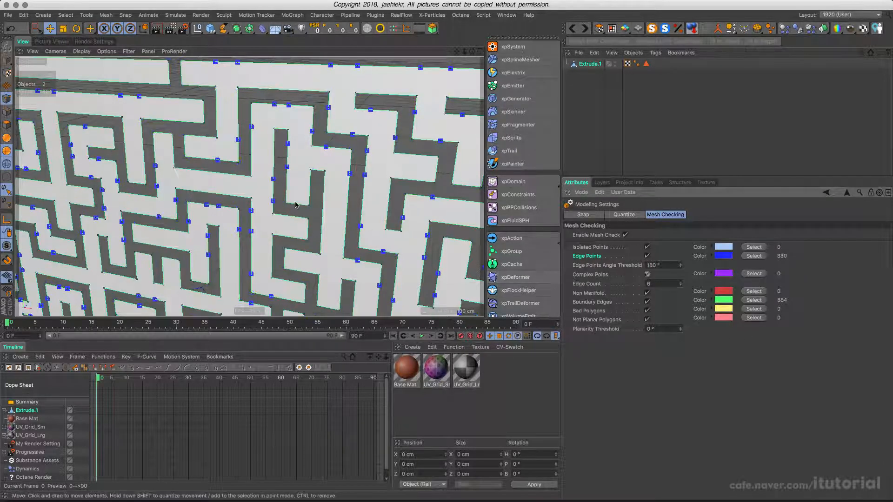
Examine the edge points that the mesh check highlights along the maze's straight segments
{"action": "left_click_drag", "start_coordinate": [241, 176], "coordinate": [236, 142], "text": "alt"}
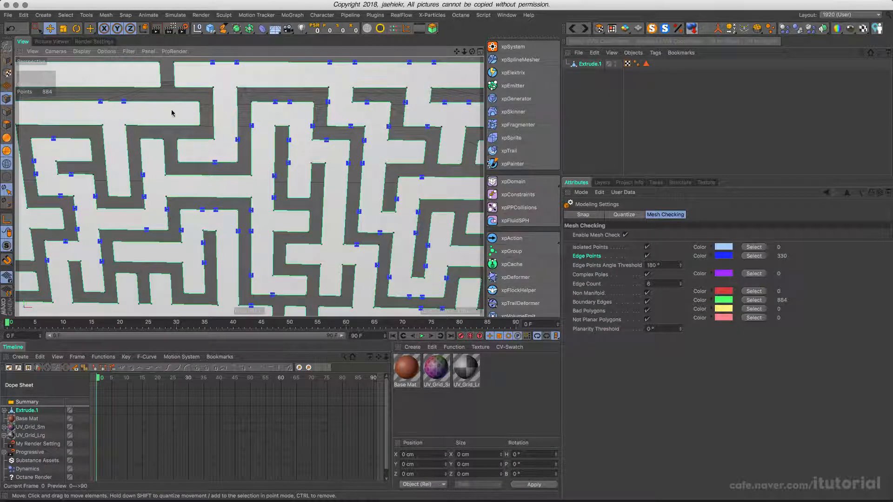
{"action": "scroll", "coordinate": [302, 215], "scroll_direction": "down", "scroll_amount": 3}
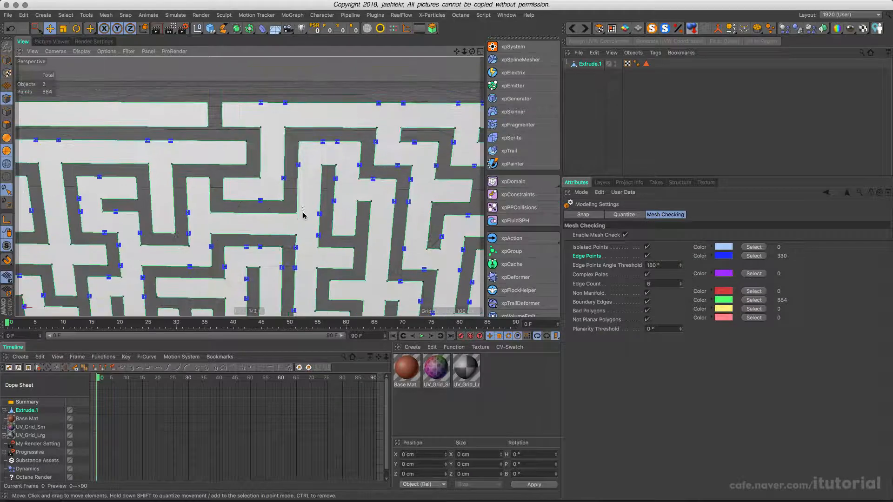
{"action": "middle_click_drag", "start_coordinate": [312, 228], "coordinate": [310, 178], "text": "alt"}
{"action": "left_click_drag", "start_coordinate": [310, 218], "coordinate": [283, 213], "text": "alt"}
{"action": "middle_click_drag", "start_coordinate": [283, 213], "coordinate": [285, 133], "text": "alt"}
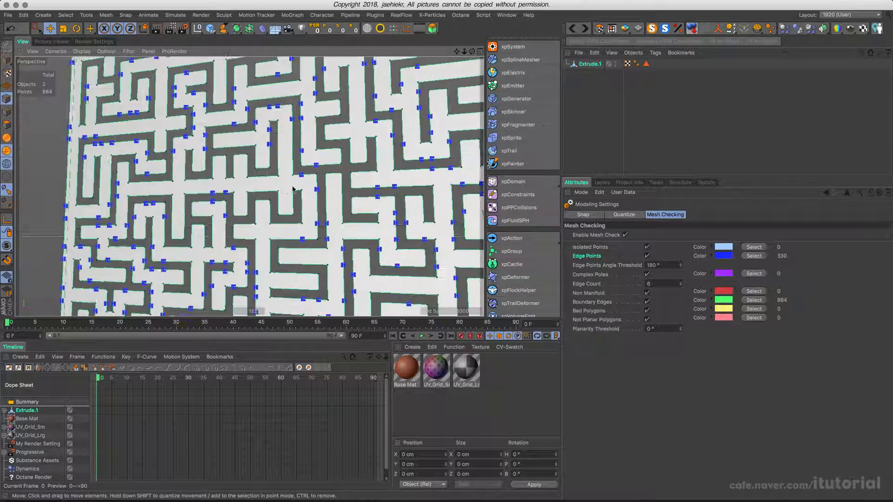
{"action": "left_click_drag", "start_coordinate": [281, 194], "coordinate": [320, 185], "text": "alt"}
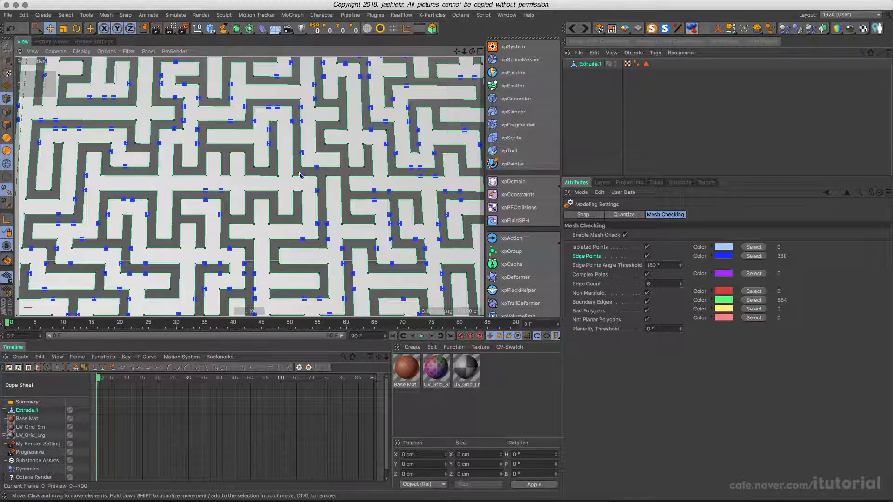
{"action": "left_click_drag", "start_coordinate": [300, 175], "coordinate": [298, 195], "text": "alt"}
{"action": "right_click_drag", "start_coordinate": [305, 195], "coordinate": [261, 195], "text": "alt"}
{"action": "middle_click_drag", "start_coordinate": [328, 222], "coordinate": [311, 201], "text": "alt"}
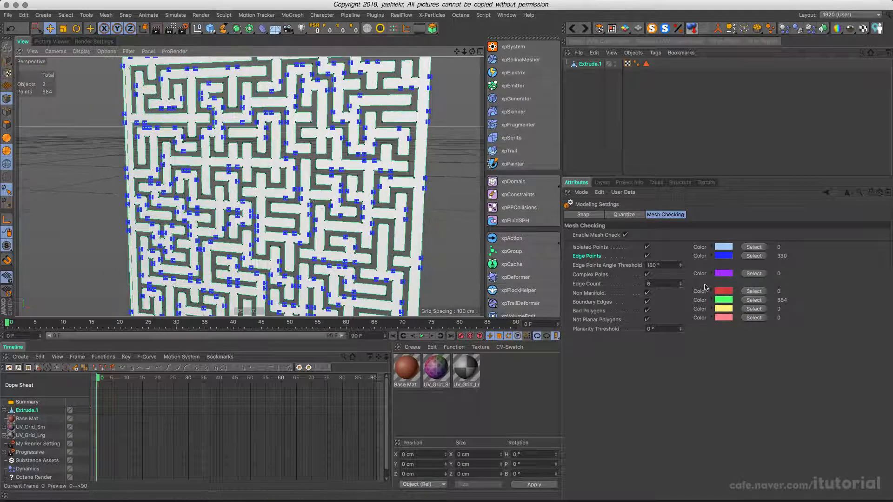
Select all edge points flagged by the mesh check, turn the check off, and delete those points
{"action": "left_click", "coordinate": [754, 256]}
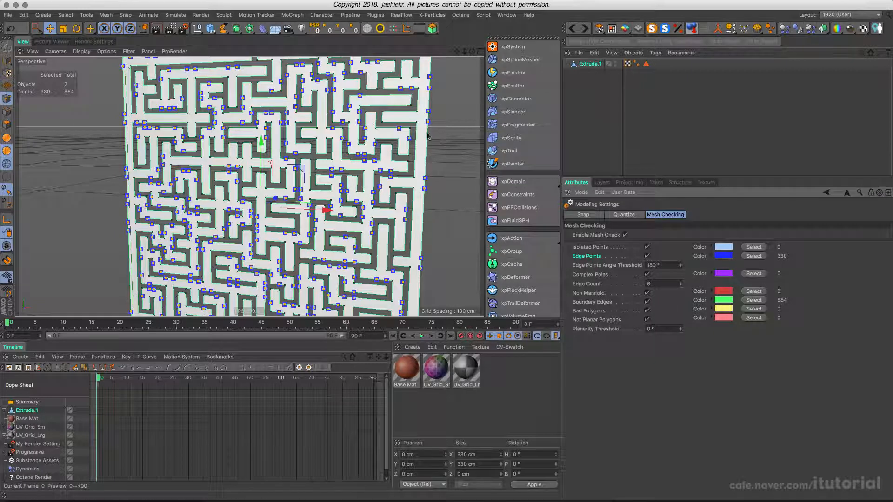
{"action": "left_click", "coordinate": [625, 235]}
{"action": "scroll", "coordinate": [277, 158], "scroll_direction": "down", "scroll_amount": 3}
{"action": "middle_click_drag", "start_coordinate": [293, 147], "coordinate": [278, 150], "text": "alt"}
{"action": "left_click_drag", "start_coordinate": [277, 150], "coordinate": [281, 190], "text": "alt"}
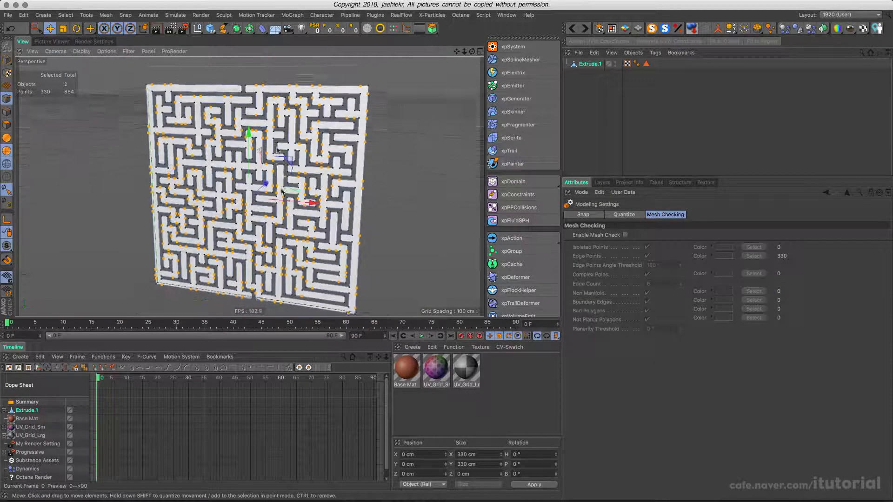
{"action": "scroll", "coordinate": [274, 151], "scroll_direction": "up", "scroll_amount": 6}
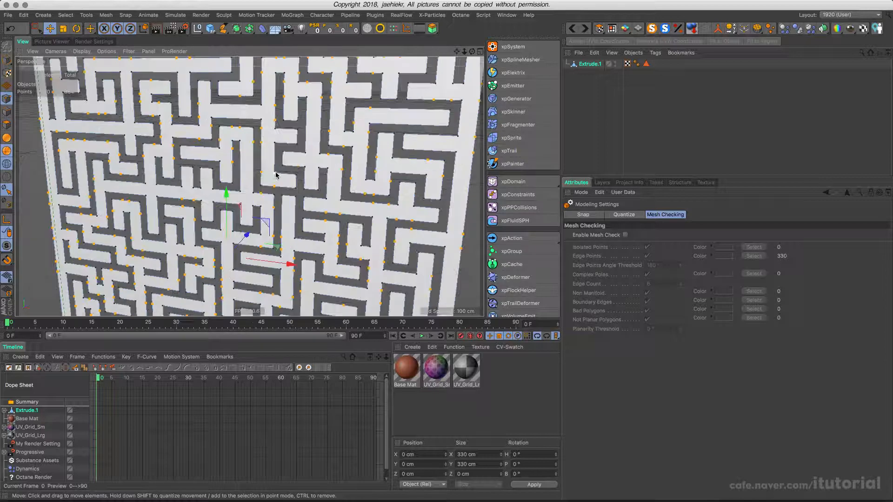
{"action": "left_click", "coordinate": [275, 175]}
{"action": "scroll", "coordinate": [296, 196], "scroll_direction": "down", "scroll_amount": 6}
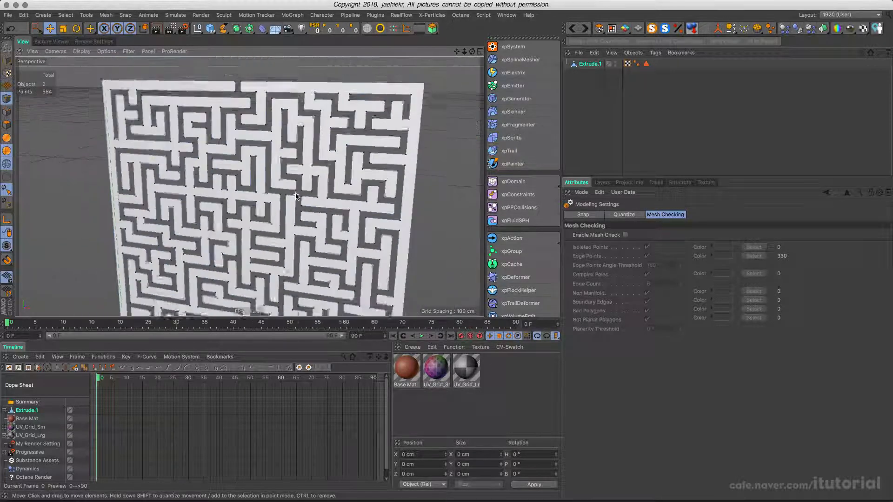
{"action": "left_click_drag", "start_coordinate": [297, 195], "coordinate": [277, 189], "text": "alt"}
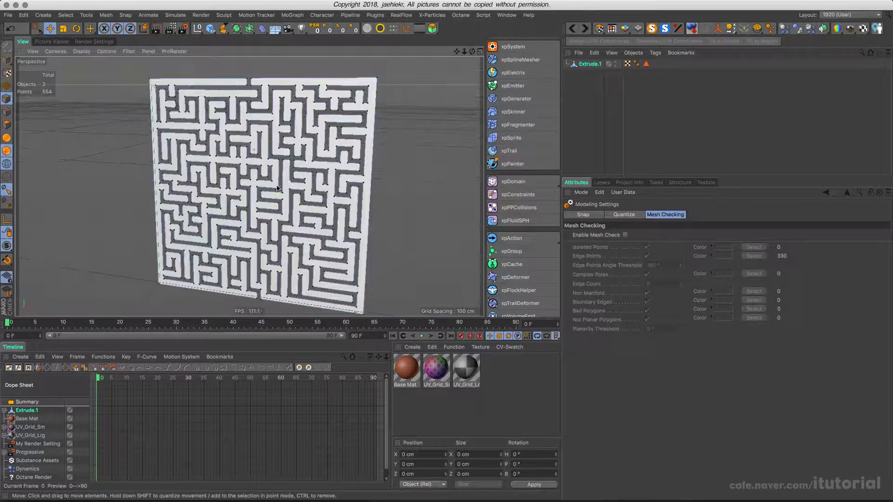
Add a Py-Extrude Generator and make the Extrude.1 maze mesh its child
{"action": "left_click", "coordinate": [7, 59]}
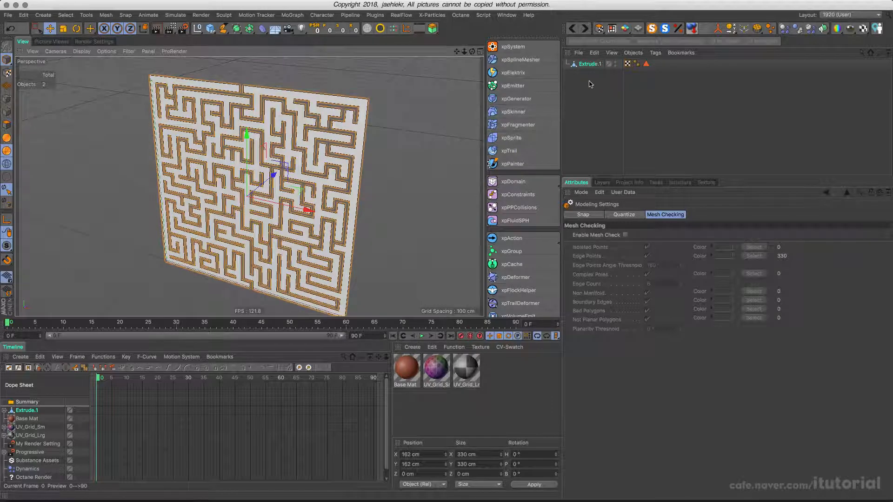
{"action": "left_click", "coordinate": [588, 70]}
{"action": "left_click", "coordinate": [590, 65]}
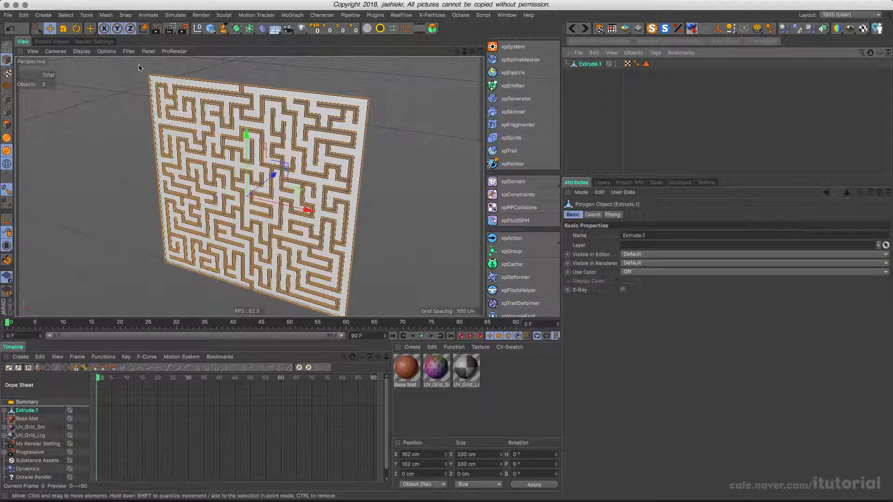
{"action": "left_click", "coordinate": [432, 35]}
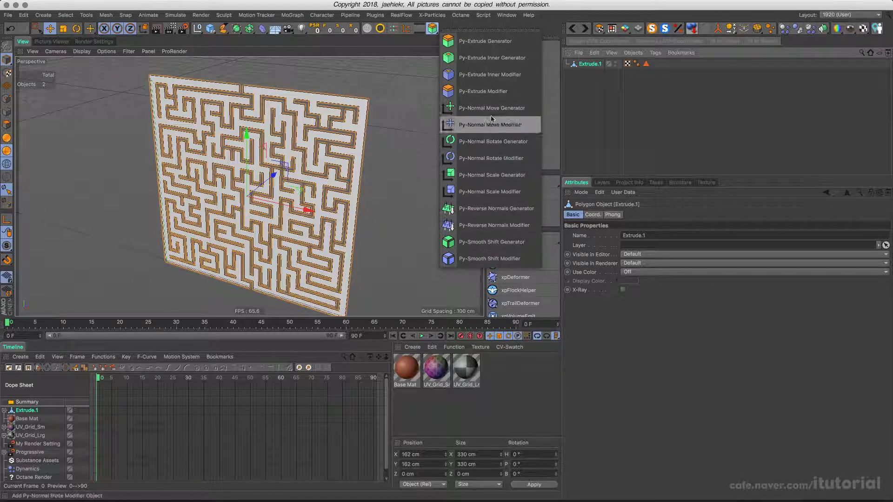
{"action": "left_click", "coordinate": [479, 48]}
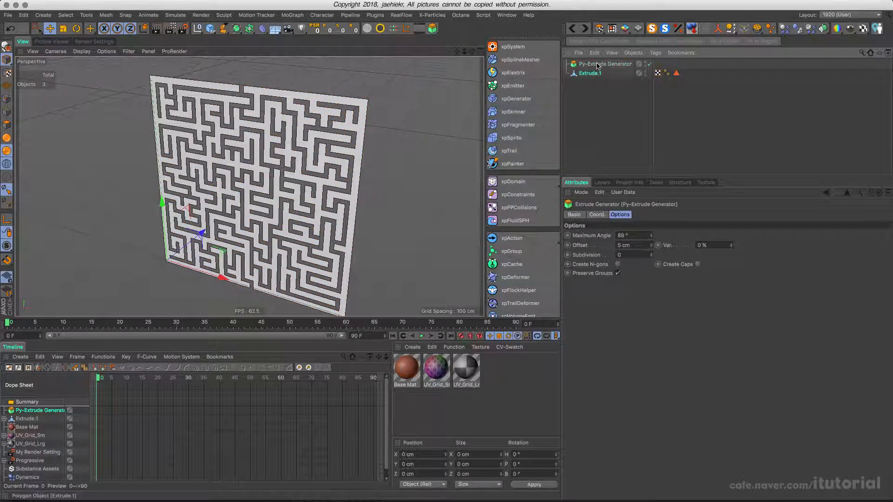
{"action": "left_click_drag", "start_coordinate": [589, 73], "coordinate": [600, 66]}
{"action": "scroll", "coordinate": [272, 160], "scroll_direction": "up", "scroll_amount": 3}
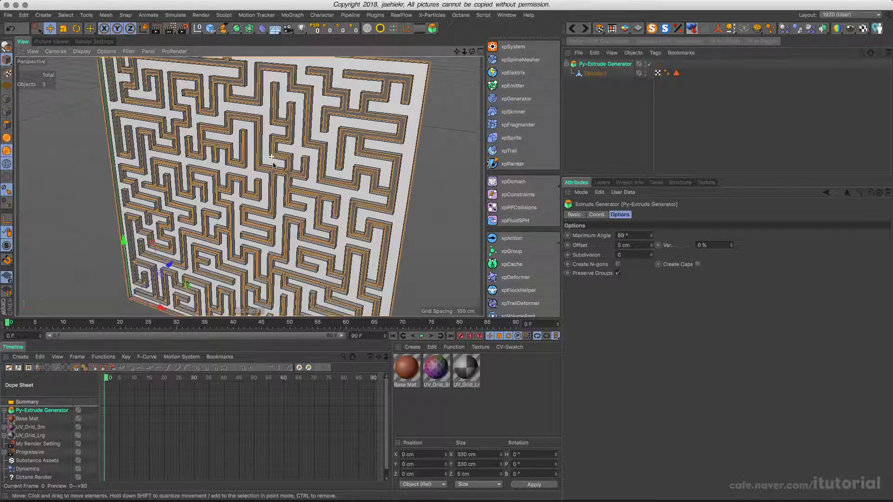
{"action": "left_click_drag", "start_coordinate": [273, 165], "coordinate": [247, 200], "text": "alt"}
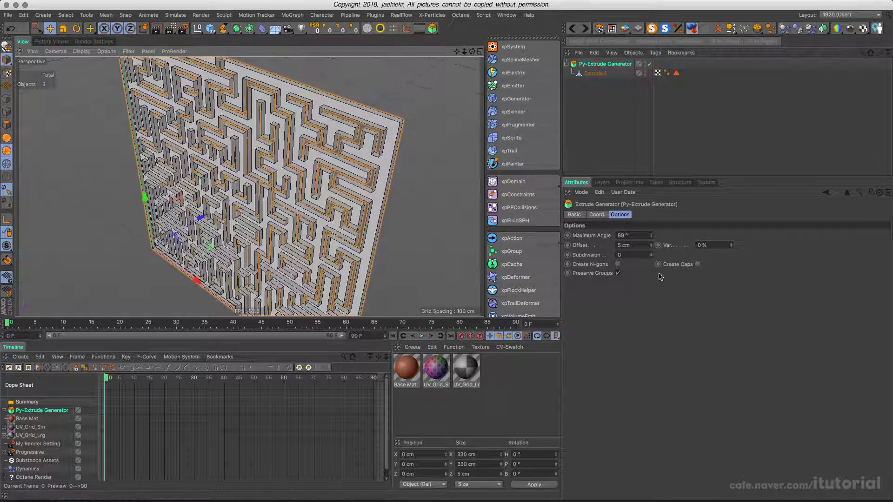
Turn on Create Caps for the Py-Extrude Generator and set its offset to 24 cm
{"action": "left_click", "coordinate": [697, 264]}
{"action": "mouse_move", "coordinate": [300, 213]}
{"action": "left_mouse_down", "text": "alt"}
{"action": "mouse_move", "coordinate": [428, 164]}
{"action": "mouse_move", "coordinate": [297, 203]}
{"action": "left_mouse_up", "text": "alt"}
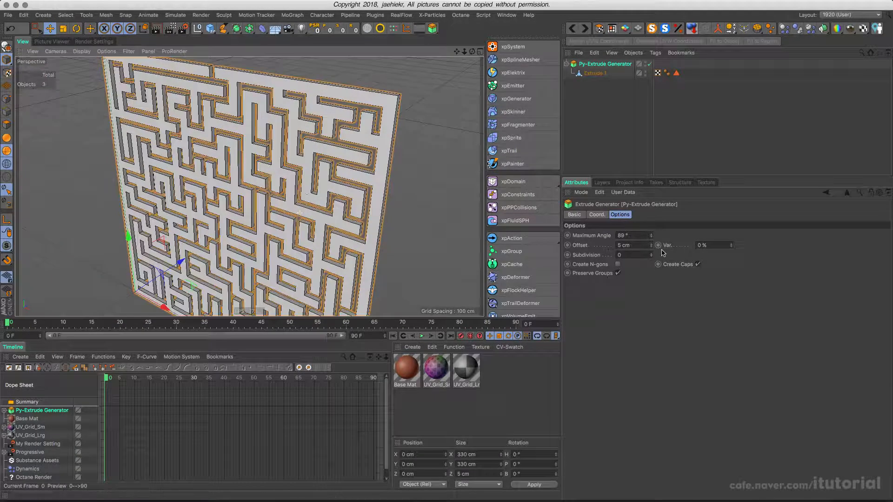
{"action": "left_click_drag", "start_coordinate": [650, 248], "coordinate": [650, 223]}
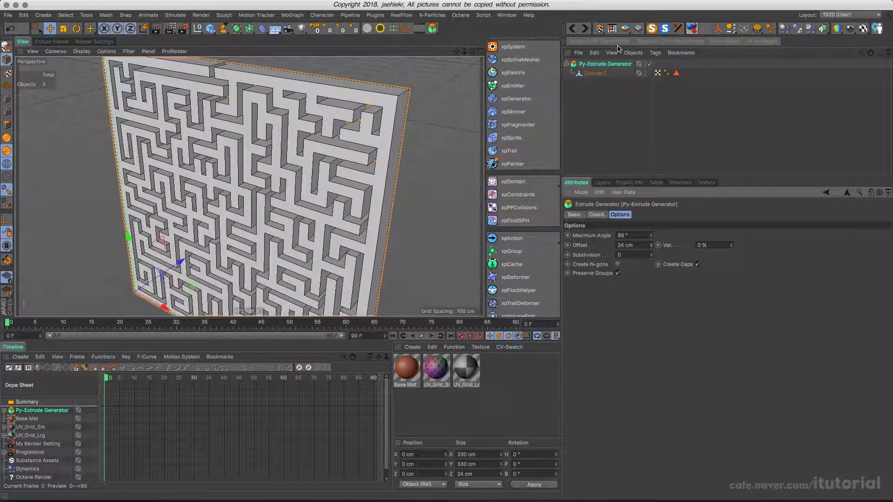
Move the maze mesh out of the Py-Extrude Generator and delete the generator
{"action": "left_click_drag", "start_coordinate": [595, 73], "coordinate": [589, 69]}
{"action": "left_click", "coordinate": [591, 68]}
{"action": "key", "text": "Delete"}
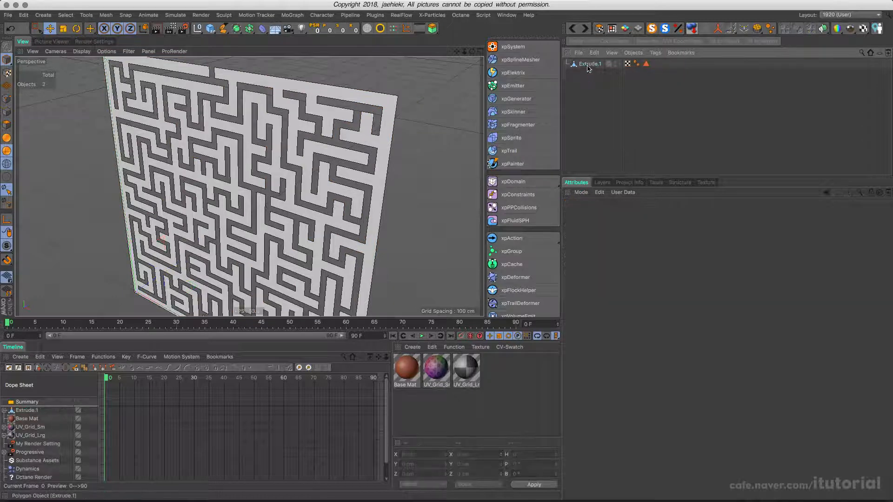
Extrude all polygons of the Extrude.1 maze mesh by about 12.8 cm with caps, and return to model mode
{"action": "left_click", "coordinate": [588, 66]}
{"action": "right_click_drag", "start_coordinate": [319, 215], "coordinate": [277, 213], "text": "alt"}
{"action": "middle_click_drag", "start_coordinate": [278, 213], "coordinate": [276, 196], "text": "alt"}
{"action": "left_click_drag", "start_coordinate": [276, 197], "coordinate": [274, 190], "text": "alt"}
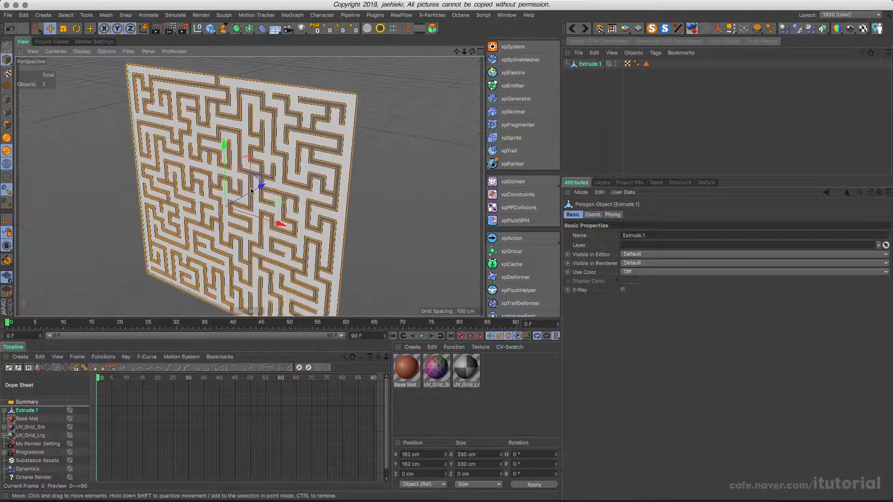
{"action": "left_click", "coordinate": [7, 124]}
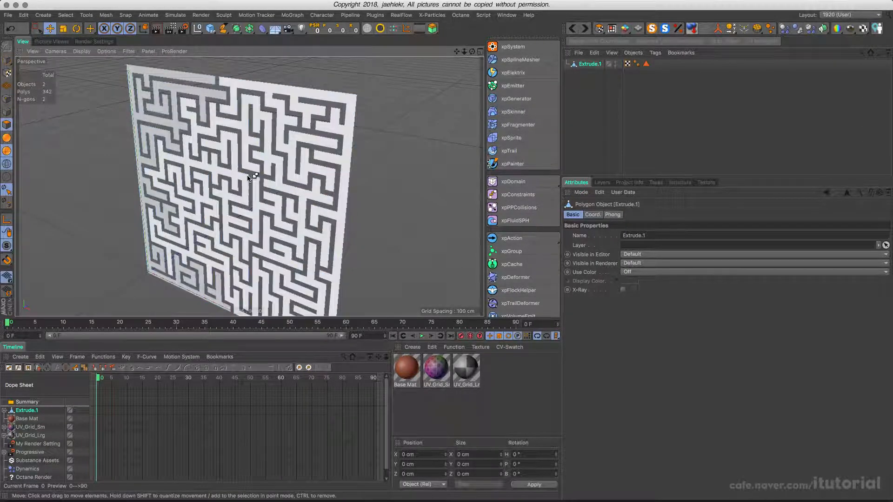
{"action": "key", "text": "ctrl+a"}
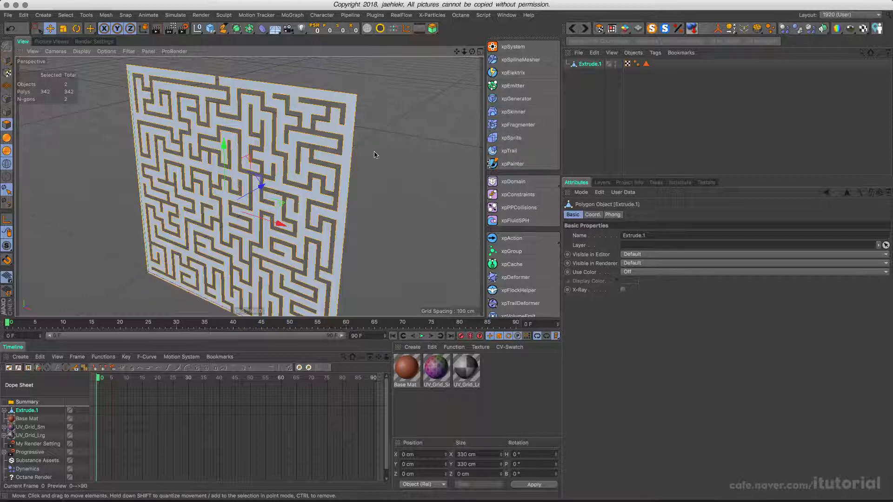
{"action": "right_click", "coordinate": [376, 155]}
{"action": "left_click", "coordinate": [400, 281]}
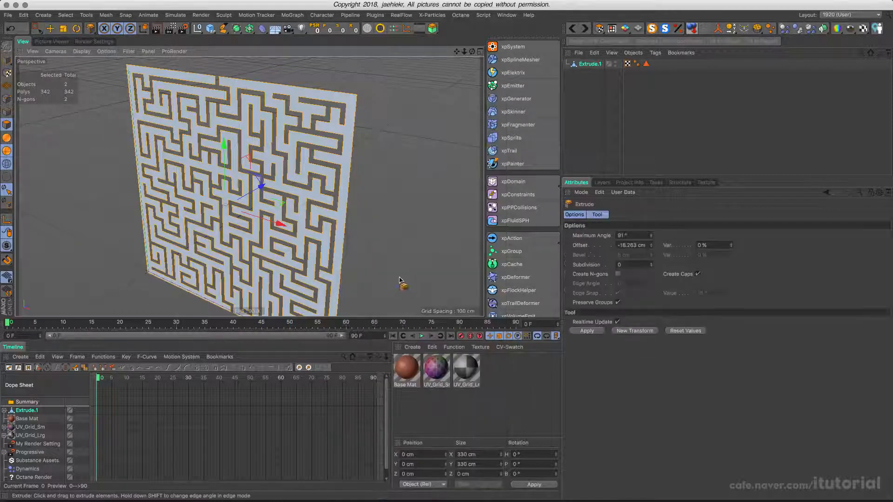
{"action": "left_click_drag", "start_coordinate": [399, 280], "coordinate": [444, 261]}
{"action": "left_click_drag", "start_coordinate": [278, 188], "coordinate": [300, 199], "text": "alt"}
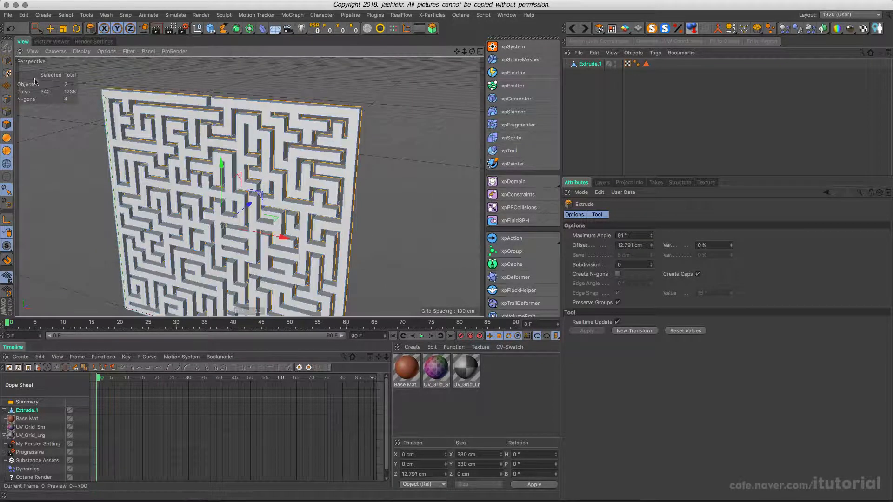
{"action": "left_click", "coordinate": [8, 63]}
{"action": "left_click_drag", "start_coordinate": [271, 168], "coordinate": [299, 164], "text": "alt"}
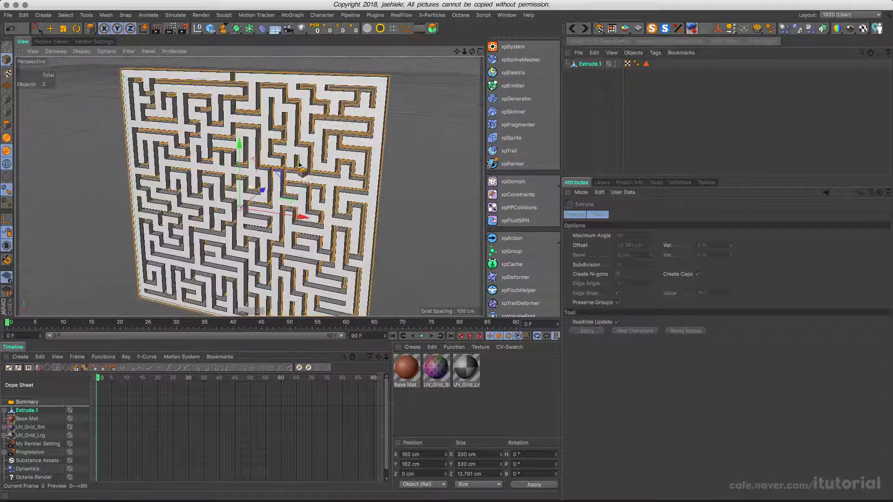
Switch to Illustrator and select the whole maze artwork in maze.ai to examine its anchor points
{"action": "right_click_drag", "start_coordinate": [298, 167], "coordinate": [294, 198], "text": "alt"}
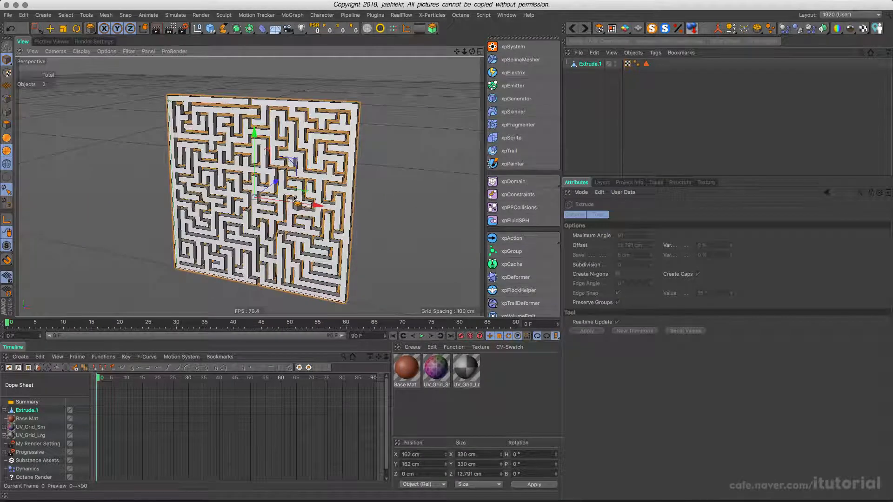
{"action": "key", "text": "super+Tab"}
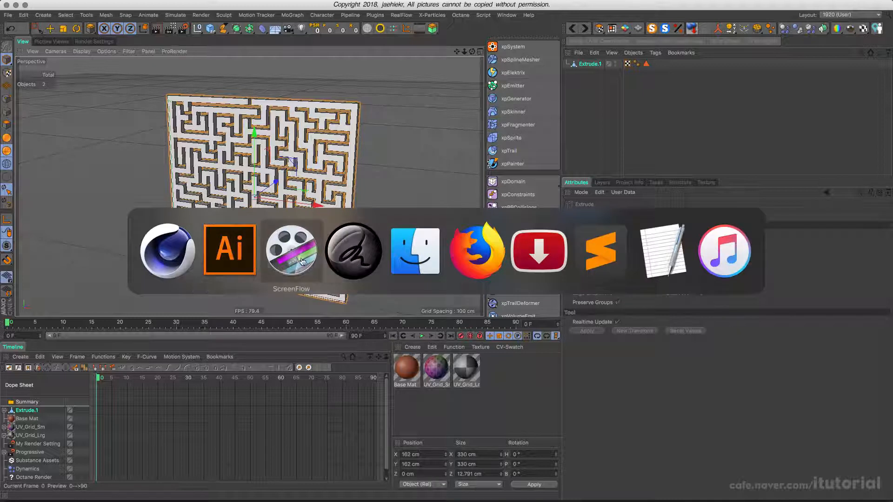
{"action": "left_click", "coordinate": [244, 261]}
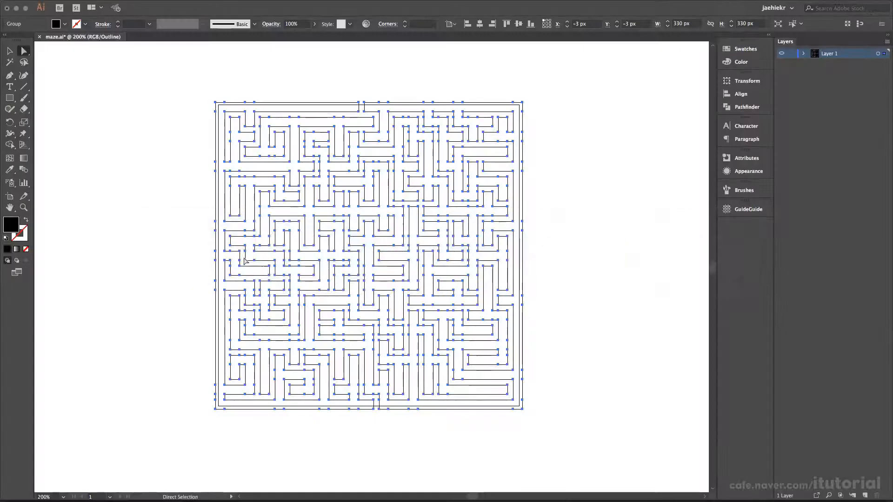
{"action": "left_click", "coordinate": [200, 119]}
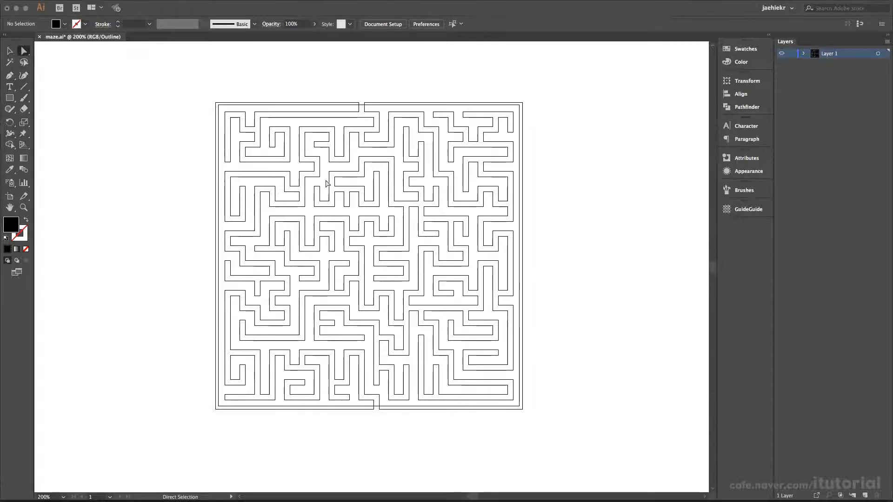
{"action": "left_click_drag", "start_coordinate": [205, 98], "coordinate": [524, 398]}
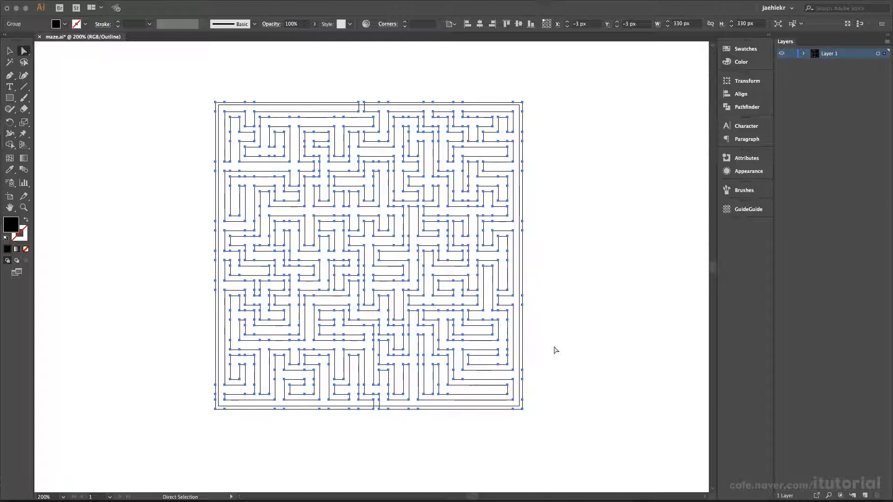
{"action": "left_click", "coordinate": [555, 323]}
{"action": "left_click_drag", "start_coordinate": [204, 95], "coordinate": [566, 427]}
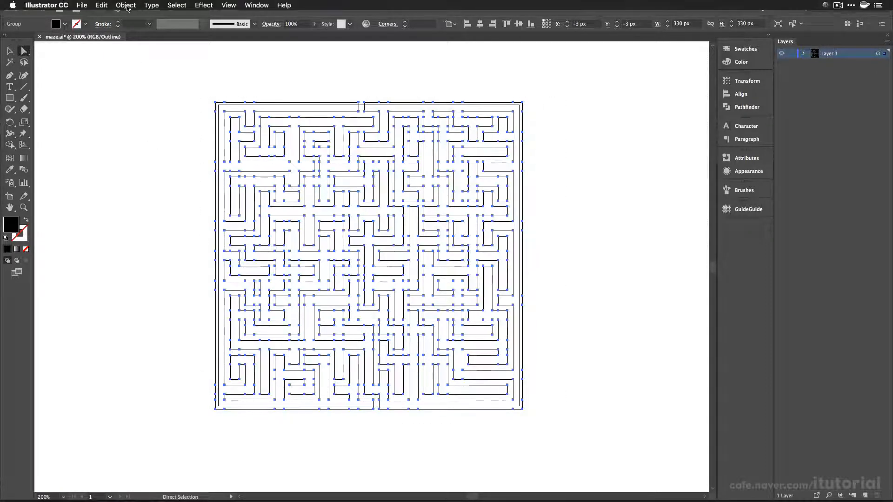
Review the Simplify path options for the selected maze, cancel without applying them, and clear the selection
{"action": "left_click", "coordinate": [125, 5]}
{"action": "mouse_move", "coordinate": [174, 206]}
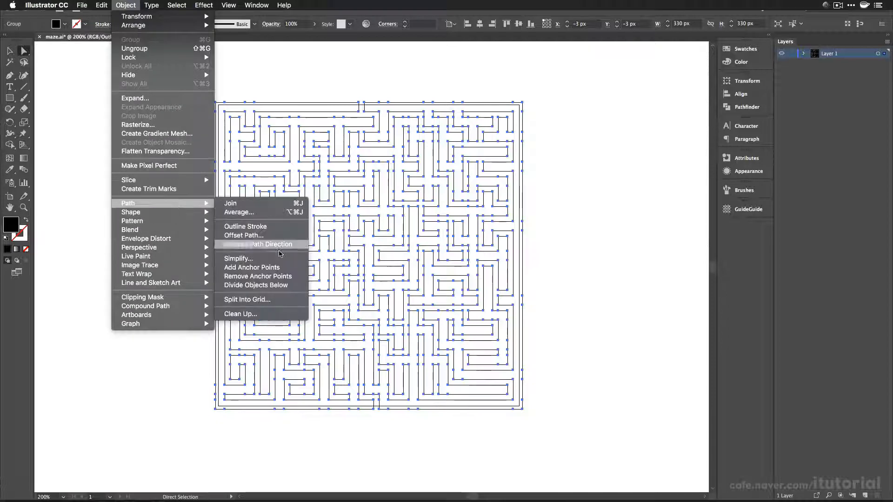
{"action": "left_click", "coordinate": [294, 260]}
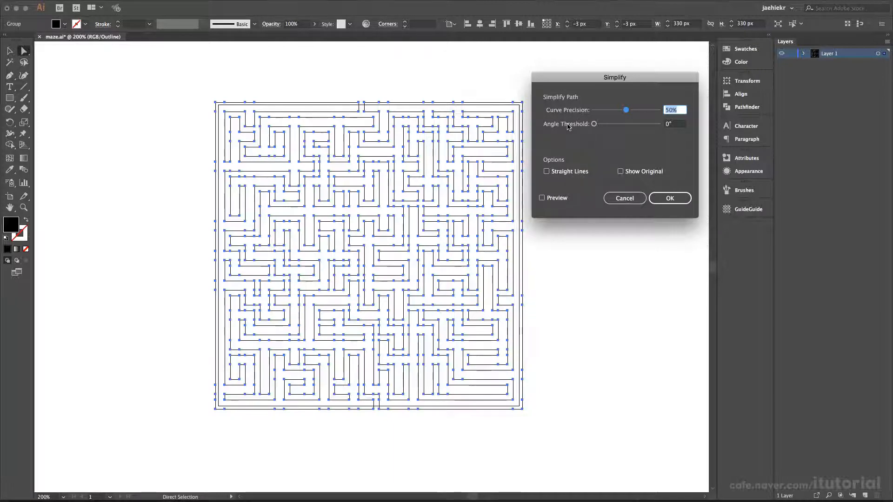
{"action": "left_click", "coordinate": [618, 200]}
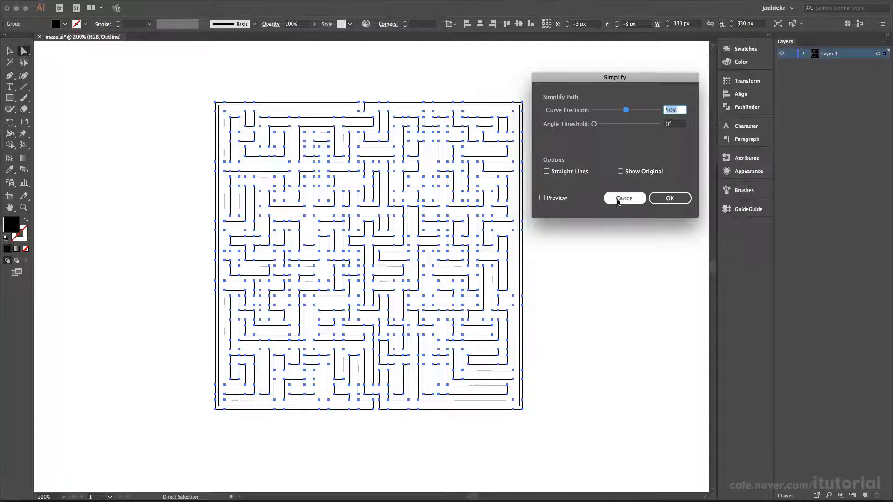
{"action": "left_click", "coordinate": [618, 200]}
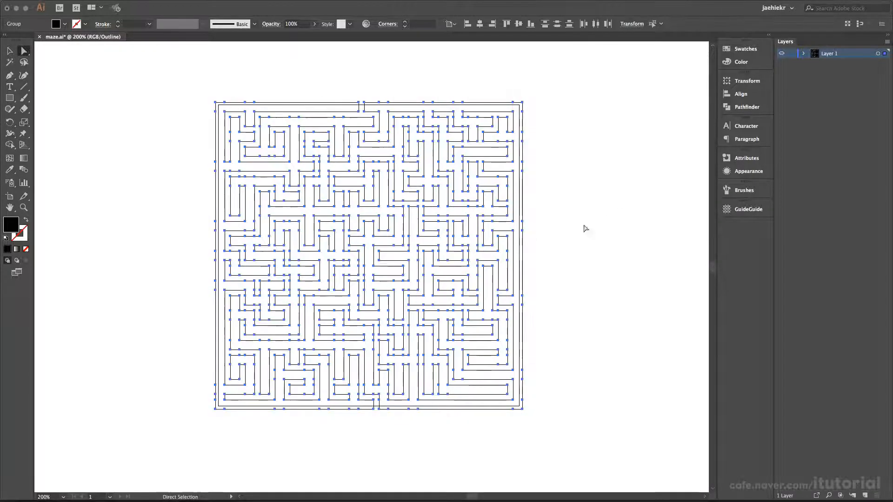
{"action": "left_click", "coordinate": [559, 219]}
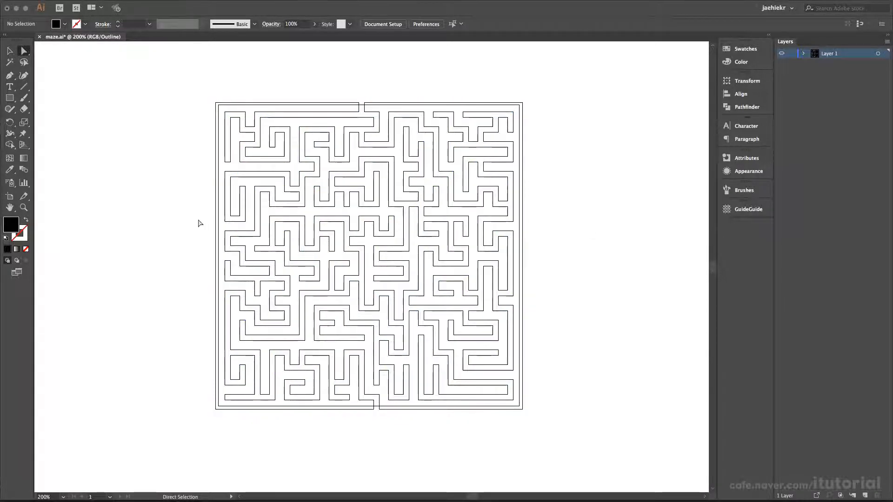